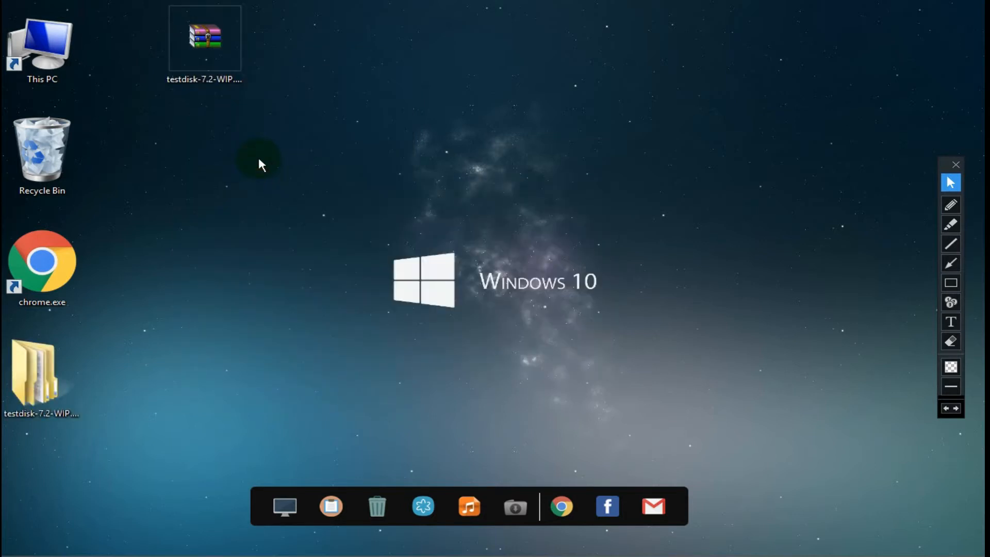
# - Place the testdisk-7.2-WIP.win64 folder below its archive on the desktop and open its testdisk-7.2-WIP subfolder
pyautogui.click(31, 378)
pyautogui.moveTo(29, 389); pyautogui.dragTo(227, 209)
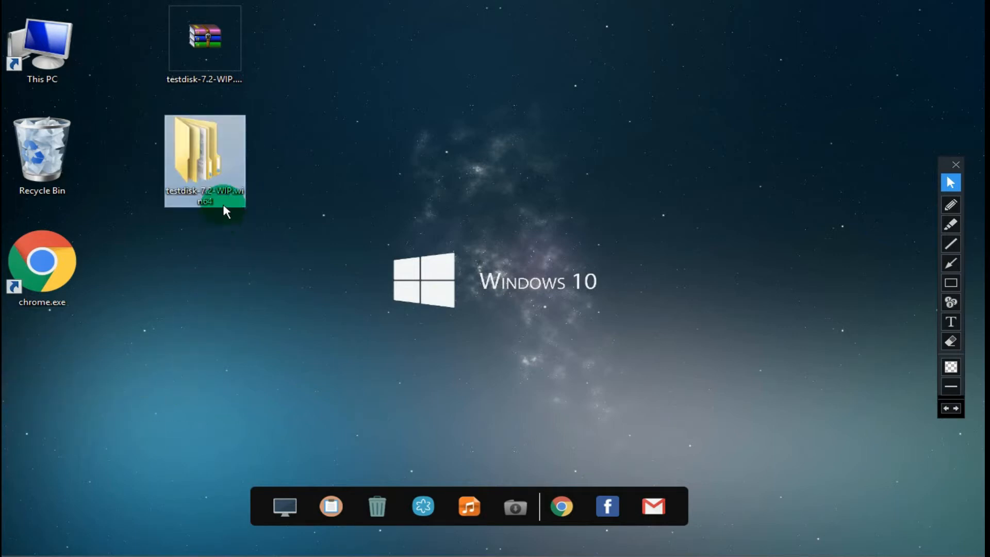
pyautogui.rightClick(217, 174)
pyautogui.click(255, 187)
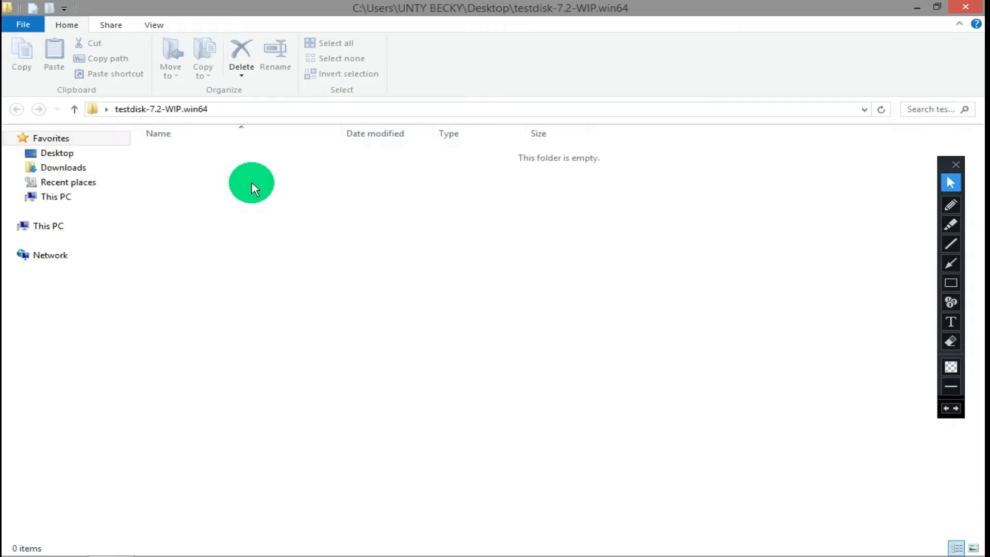
pyautogui.click(218, 155)
pyautogui.doubleClick(218, 155)
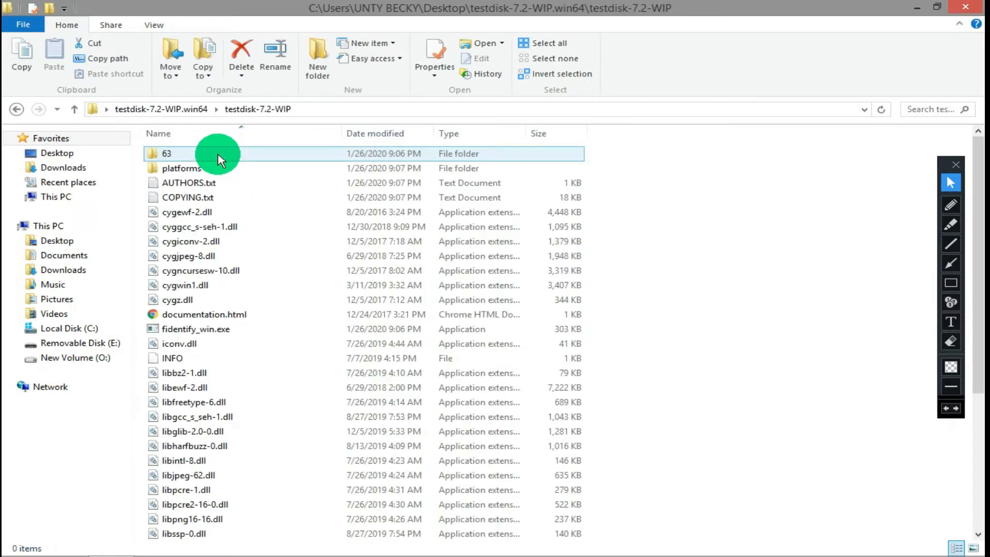
# - Locate photorec_win.exe in the folder and mark it temporarily with a red rectangle annotation
pyautogui.moveTo(981, 325); pyautogui.dragTo(966, 435)
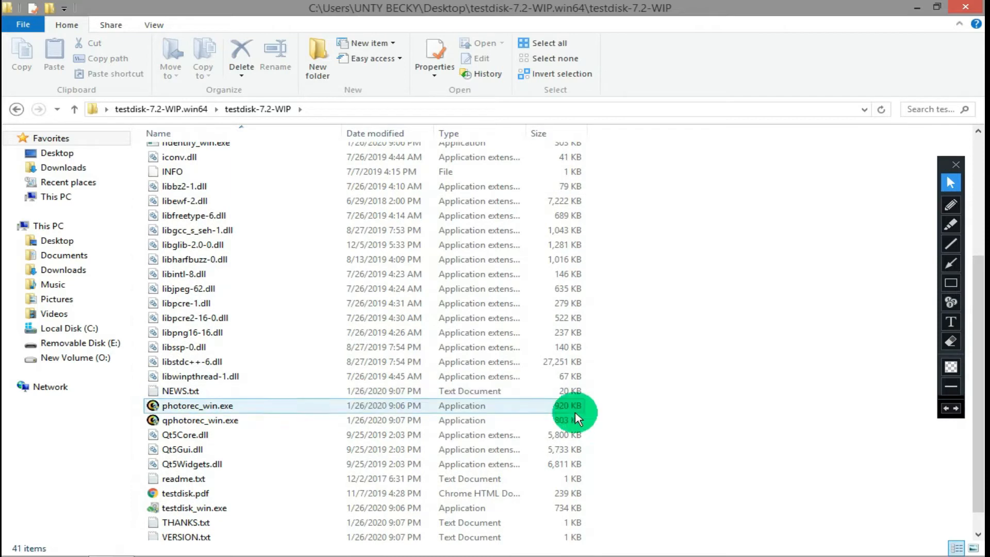
pyautogui.click(955, 276)
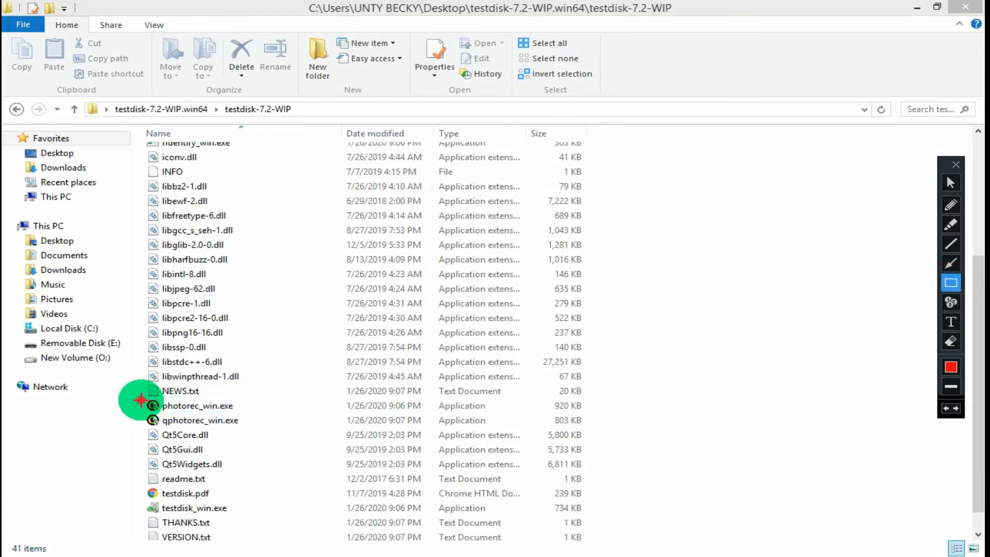
pyautogui.moveTo(140, 400)
pyautogui.mouseDown()
pyautogui.moveTo(206, 410)
pyautogui.moveTo(371, 404)
pyautogui.moveTo(601, 415)
pyautogui.mouseUp()
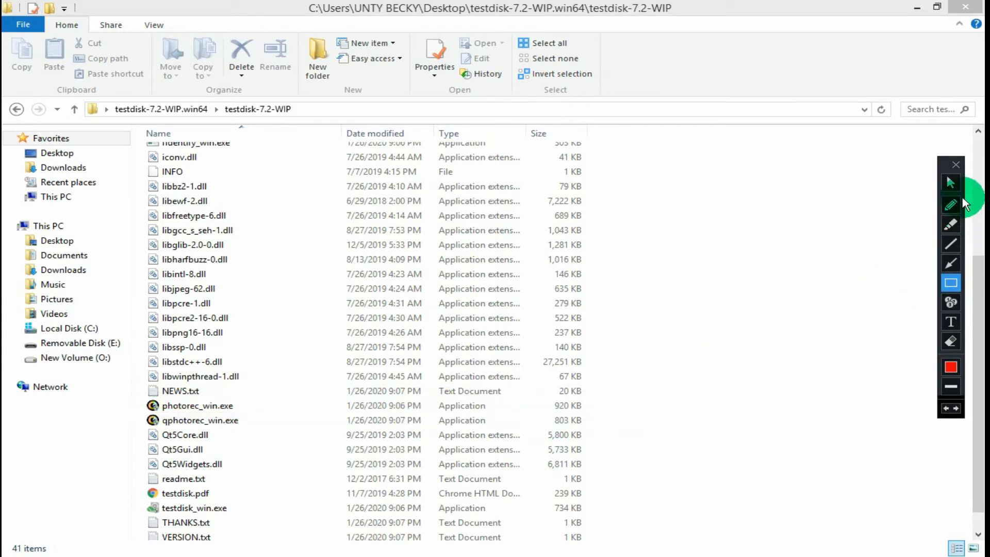
pyautogui.click(950, 183)
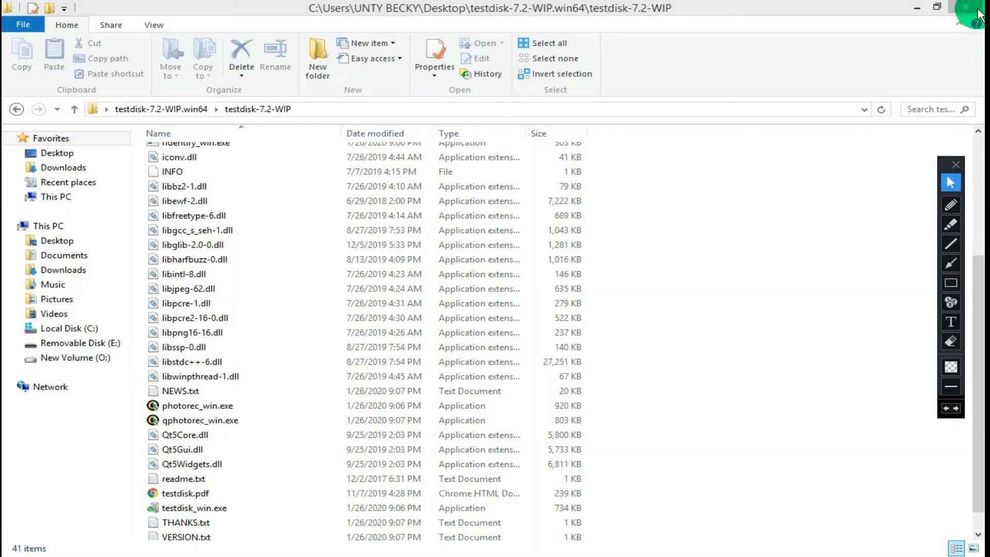
# - View the contents of Removable Disk (E:) and return to This PC
pyautogui.click(45, 225)
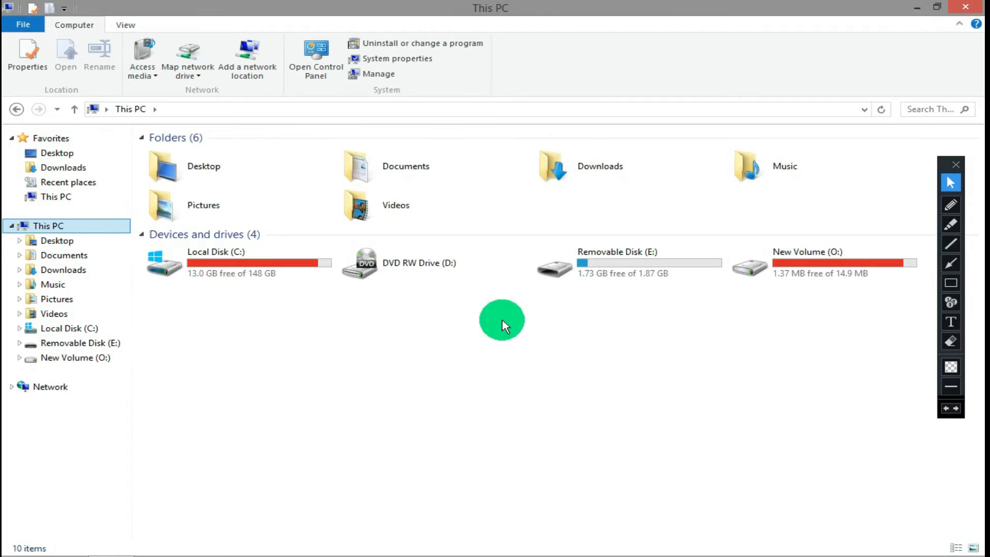
pyautogui.doubleClick(598, 263)
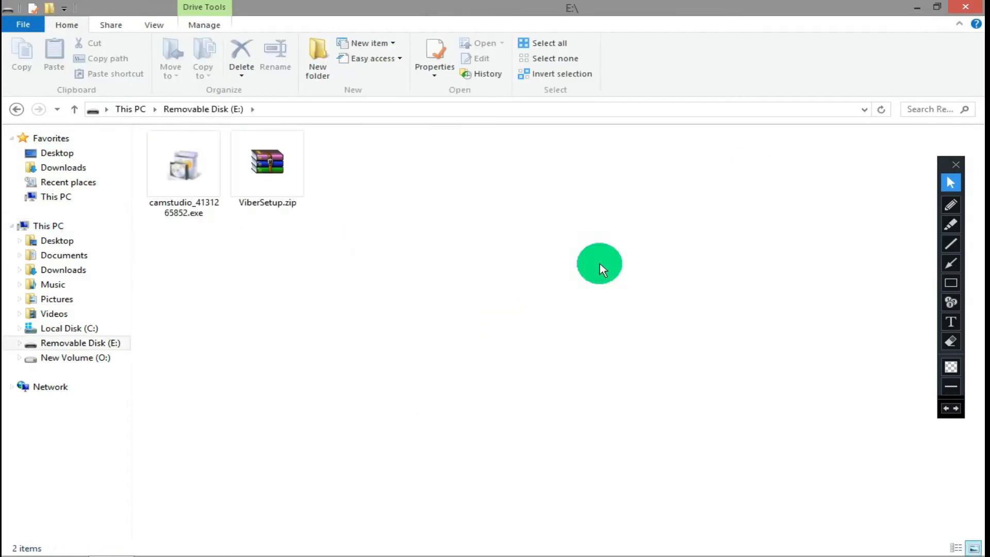
pyautogui.hotkey('alt', 'Left')
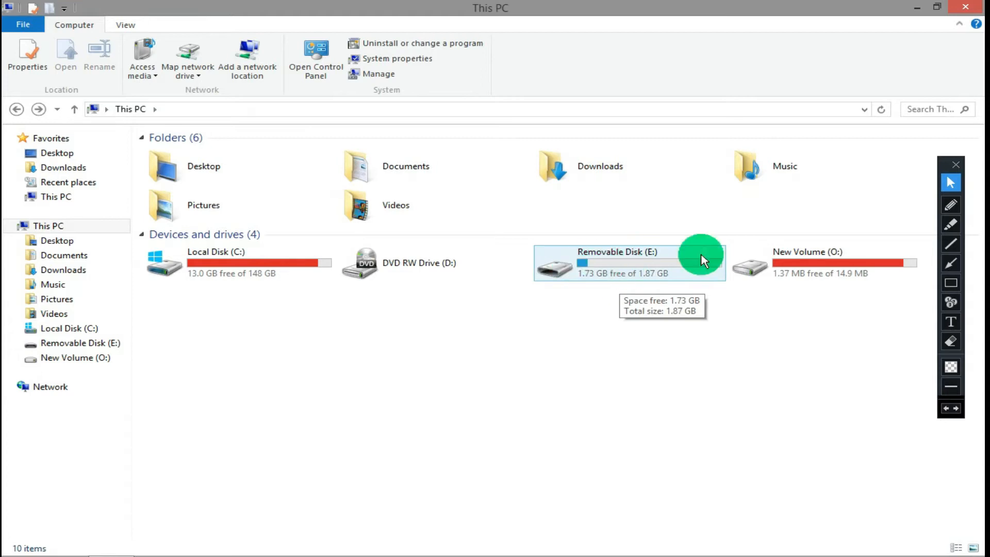
# - Circle Removable Disk (E:) with the annotation pen and undo the mark
pyautogui.click(950, 204)
pyautogui.moveTo(634, 213)
pyautogui.mouseDown()
pyautogui.moveTo(635, 355)
pyautogui.moveTo(680, 199)
pyautogui.moveTo(594, 222)
pyautogui.mouseUp()
pyautogui.hotkey('ctrl', 'z')
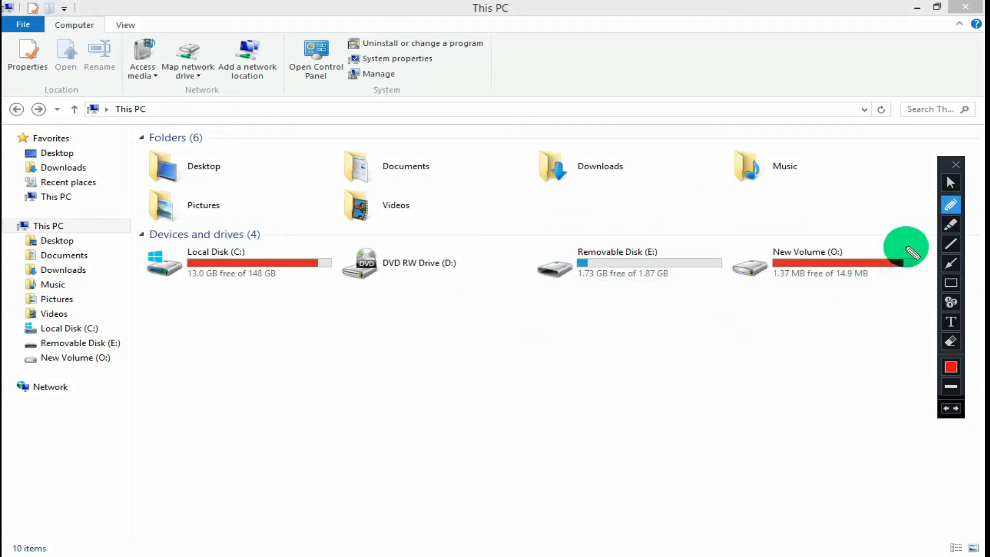
pyautogui.click(951, 178)
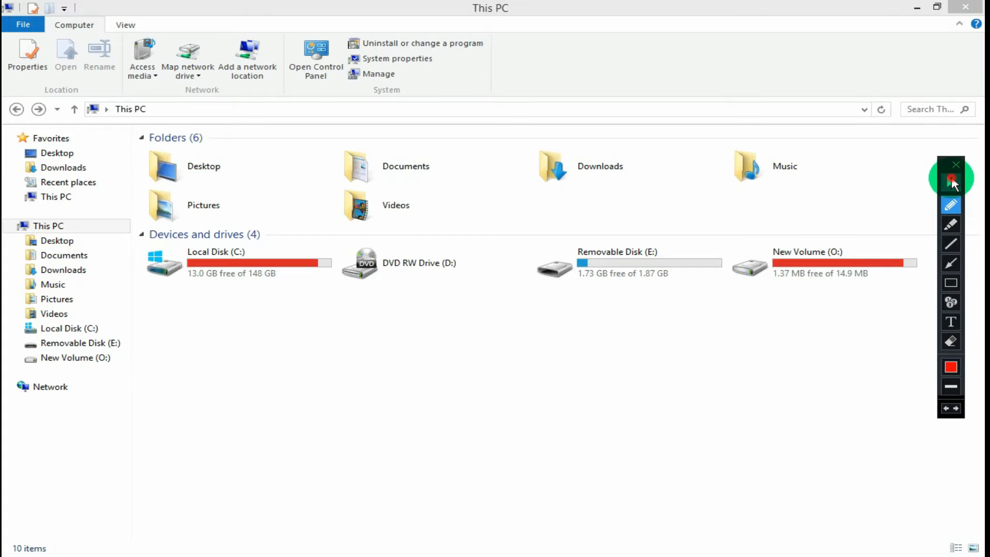
# - Examine the files stored on Removable Disk (E:) and go back to the drive overview
pyautogui.doubleClick(637, 258)
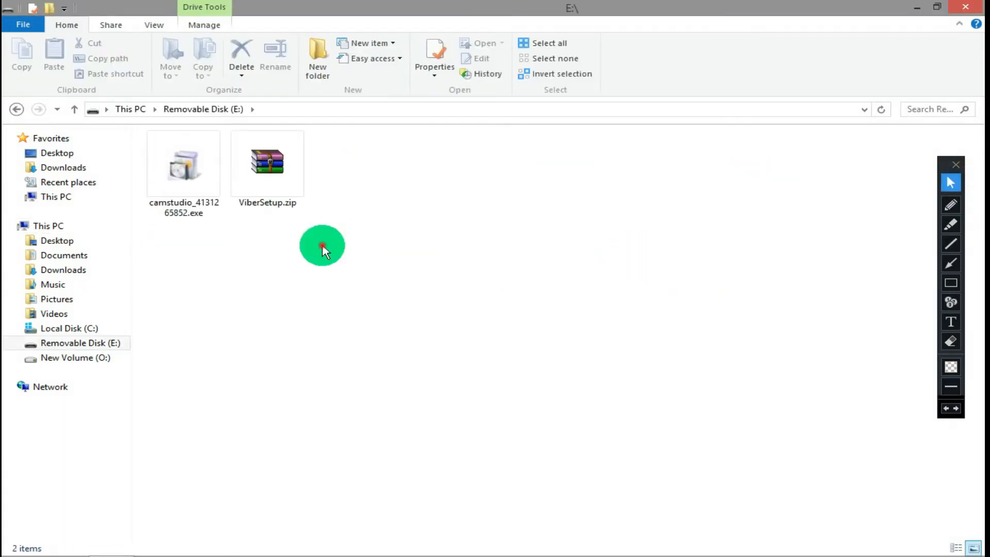
pyautogui.click(278, 181)
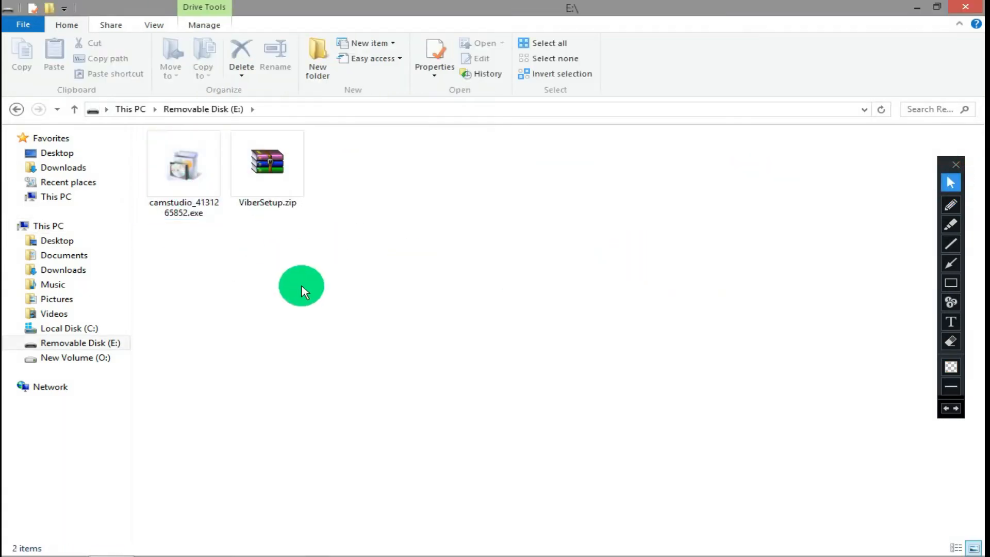
pyautogui.moveTo(195, 272); pyautogui.dragTo(369, 198)
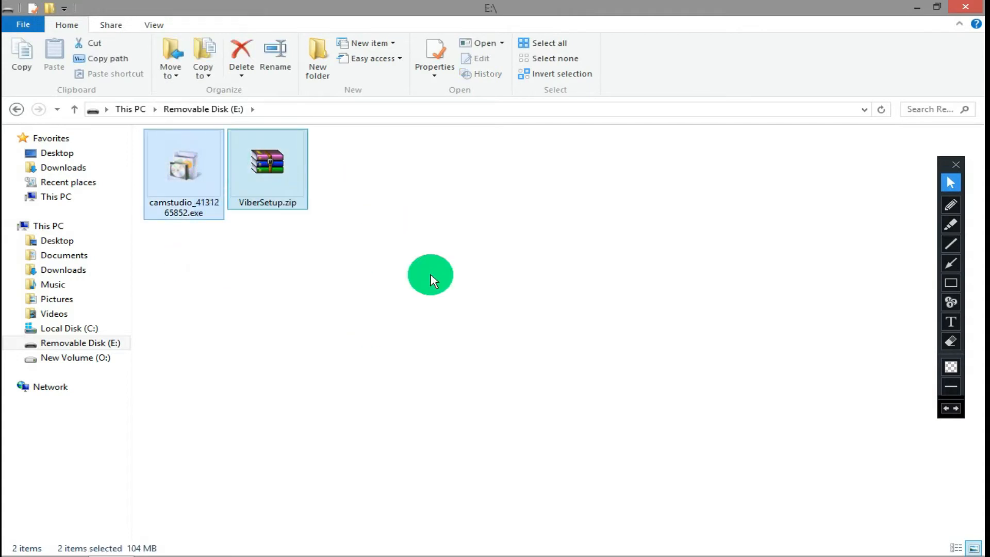
pyautogui.click(444, 292)
pyautogui.press('BackSpace')
# - Quick-format Removable Disk (E:) as NTFS with a 4096-byte allocation unit size and close the format dialog
pyautogui.click(596, 265)
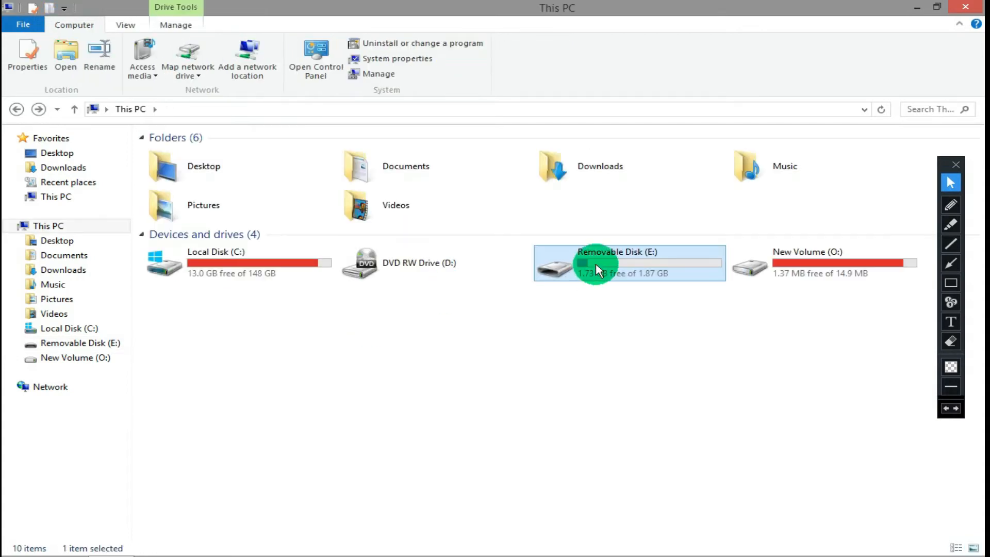
pyautogui.rightClick(598, 265)
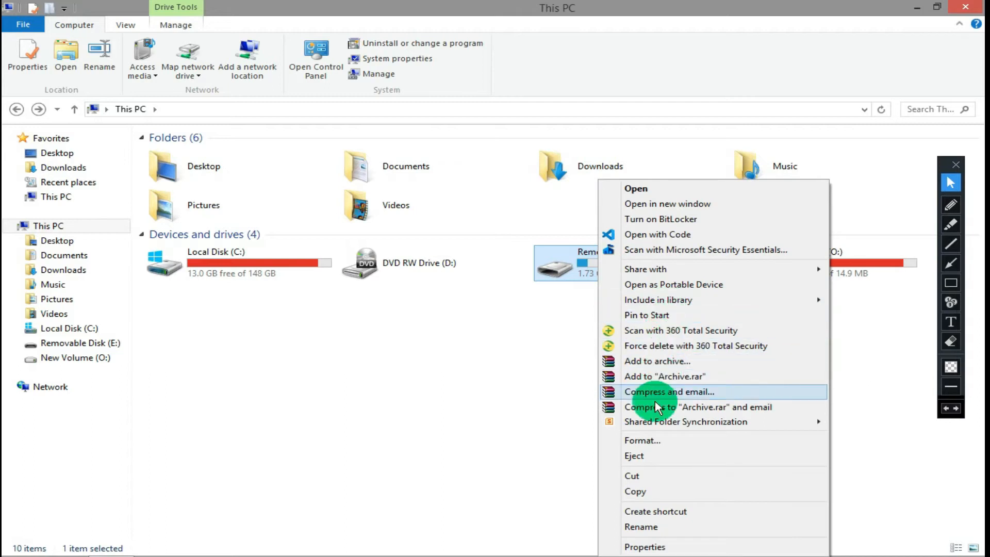
pyautogui.click(672, 436)
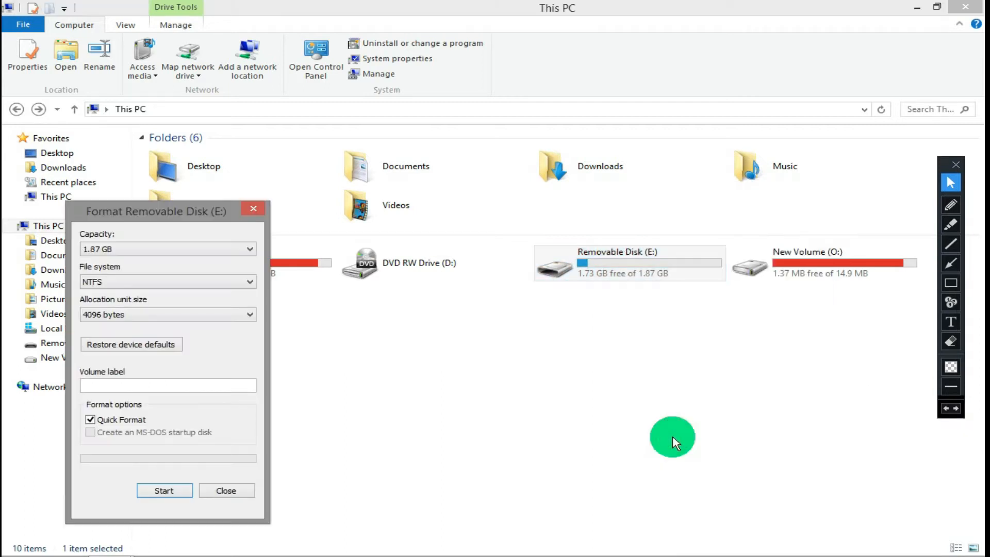
pyautogui.click(157, 491)
pyautogui.click(536, 287)
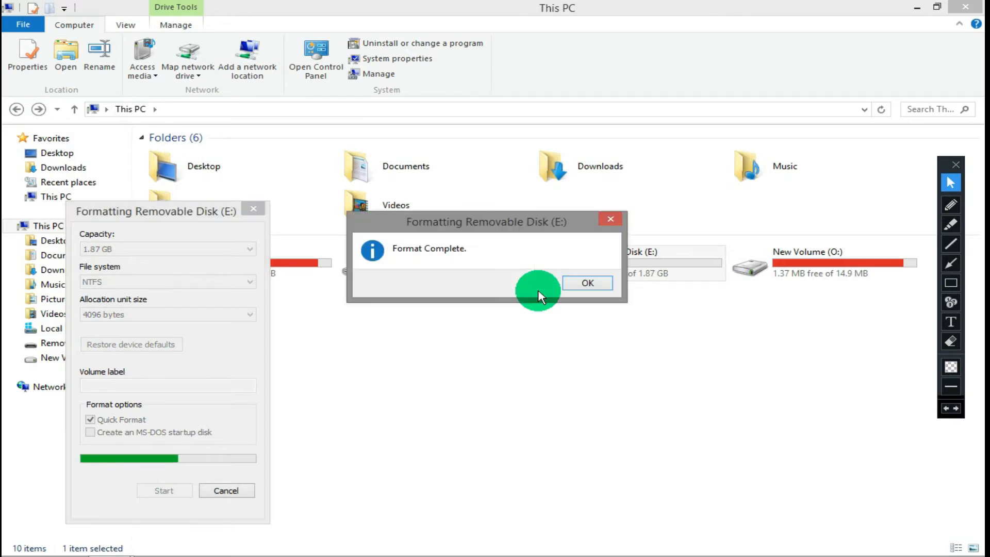
pyautogui.click(582, 283)
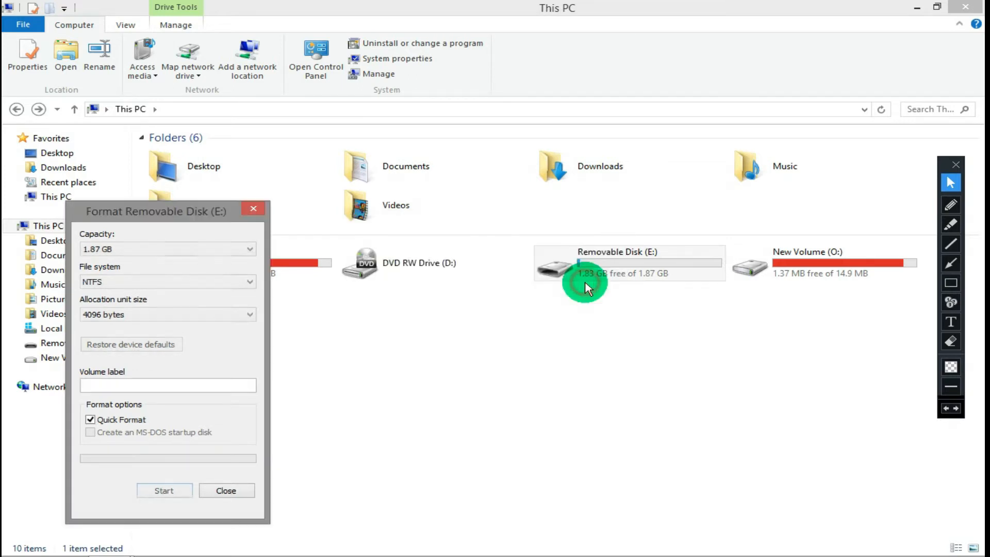
pyautogui.click(206, 495)
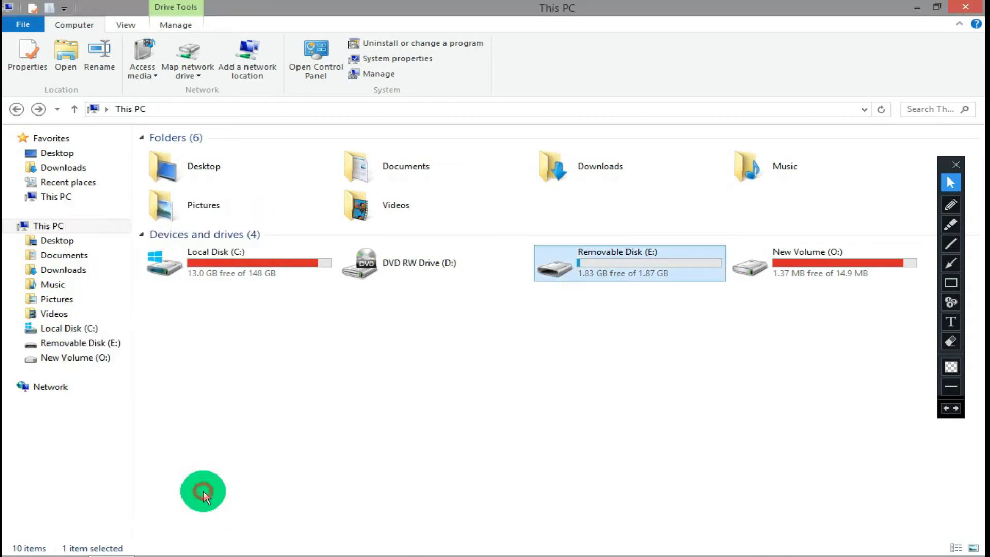
# - Inspect the formatted Removable Disk (E:), temporarily circling its folder message in red, and close the window
pyautogui.doubleClick(589, 283)
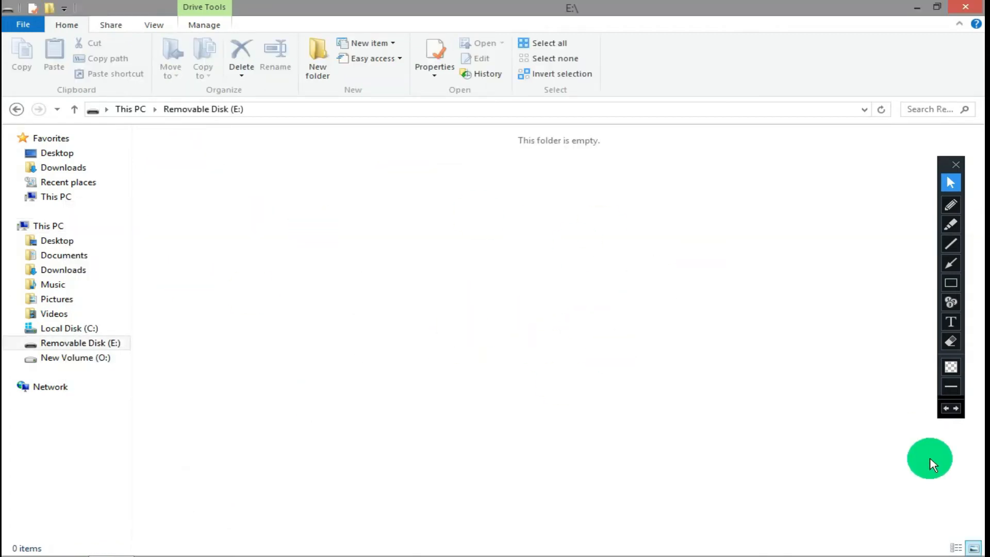
pyautogui.click(955, 211)
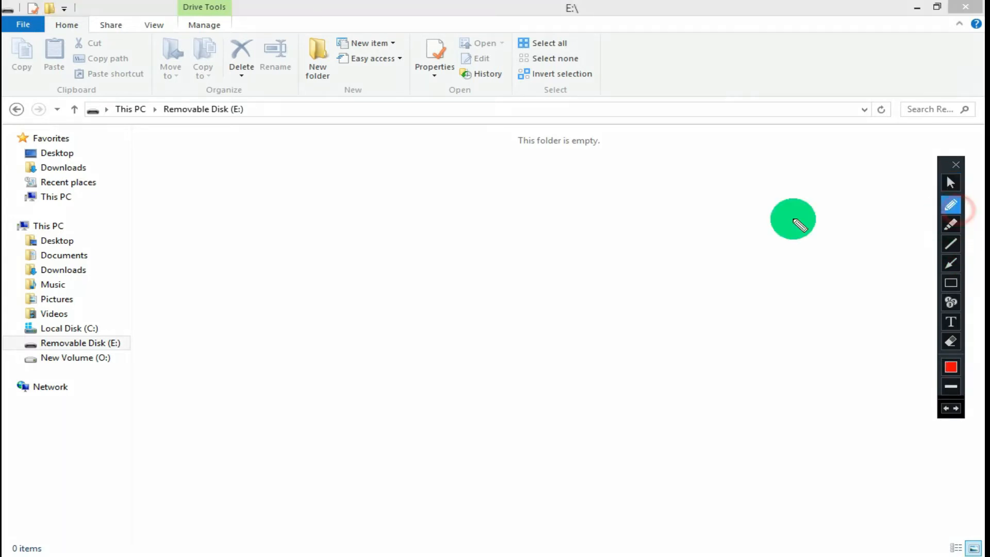
pyautogui.moveTo(513, 128)
pyautogui.mouseDown()
pyautogui.moveTo(504, 129)
pyautogui.moveTo(604, 164)
pyautogui.moveTo(610, 131)
pyautogui.moveTo(509, 125)
pyautogui.mouseUp()
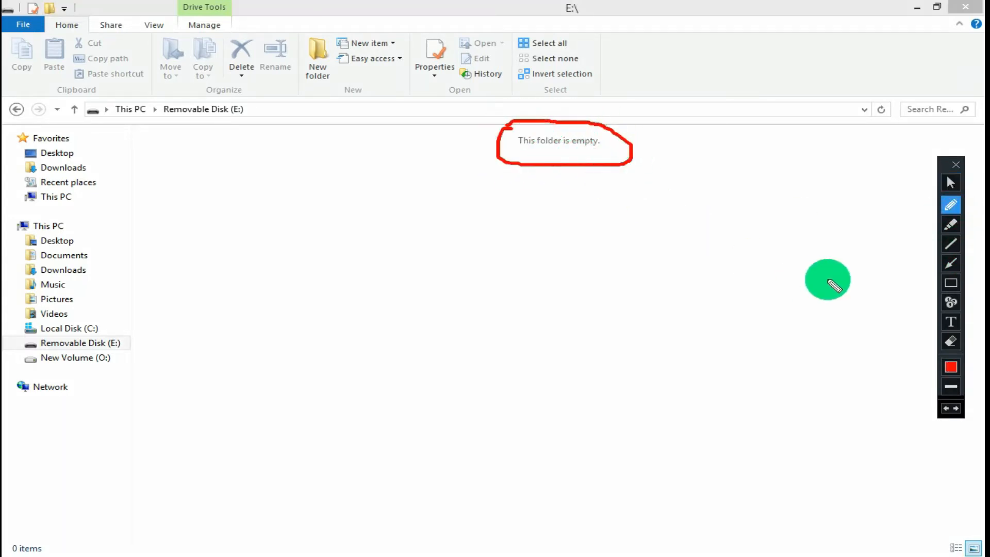
pyautogui.hotkey('ctrl', 'z')
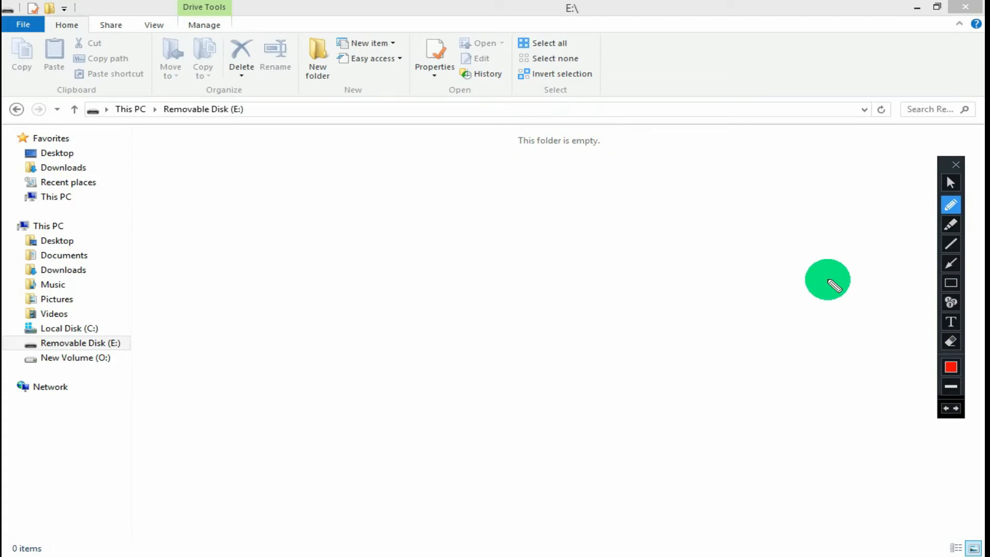
pyautogui.click(954, 183)
pyautogui.click(969, 6)
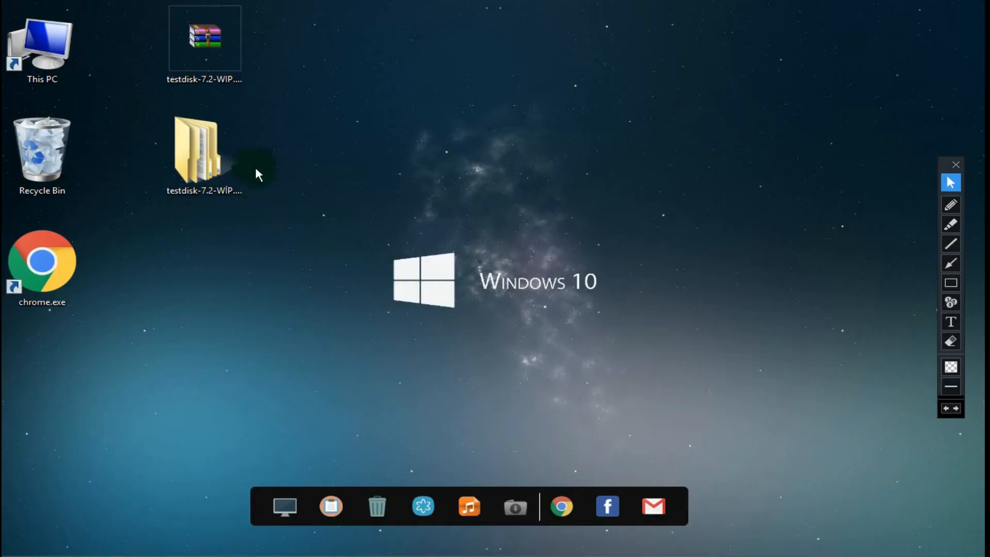
# - Open the testdisk-7.2-WIP.win64 folder on the desktop and its testdisk-7.2-WIP subfolder
pyautogui.click(211, 169)
pyautogui.doubleClick(213, 168)
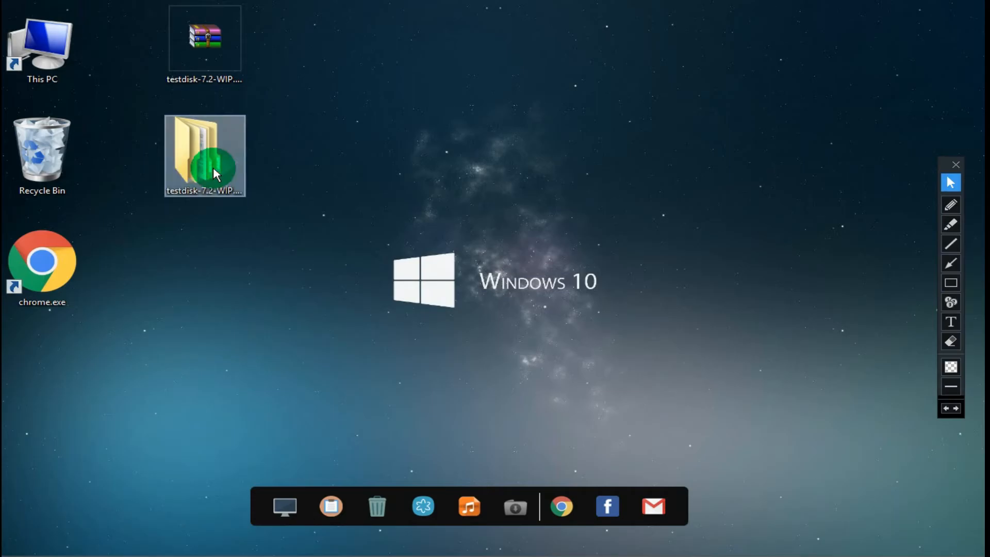
pyautogui.doubleClick(213, 168)
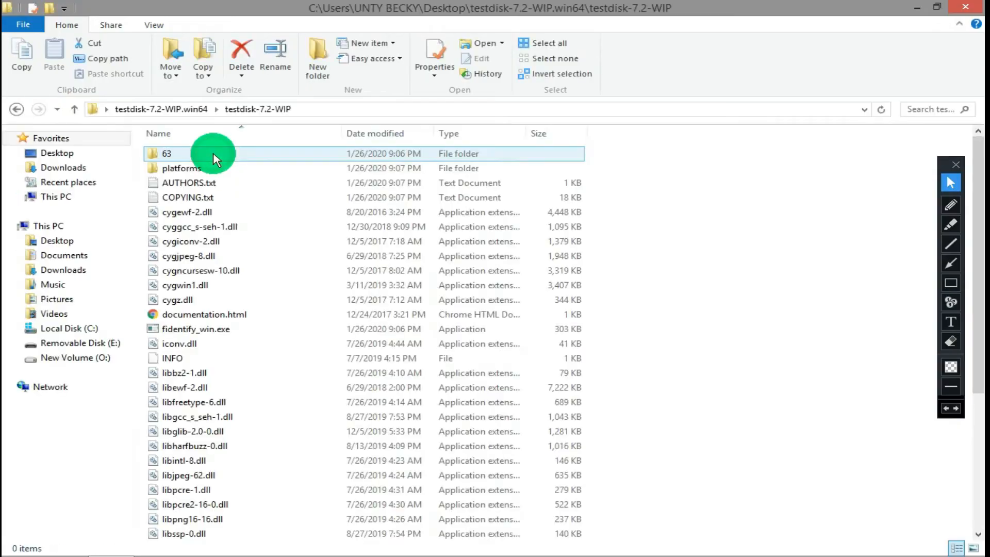
# - Launch photorec_win.exe from the testdisk-7.2-WIP folder and allow it to run anyway
pyautogui.press('Down')
pyautogui.press('Down')
pyautogui.press('Down')
pyautogui.press('Down')
pyautogui.press('Down')
pyautogui.press('Down')
pyautogui.press('Down')
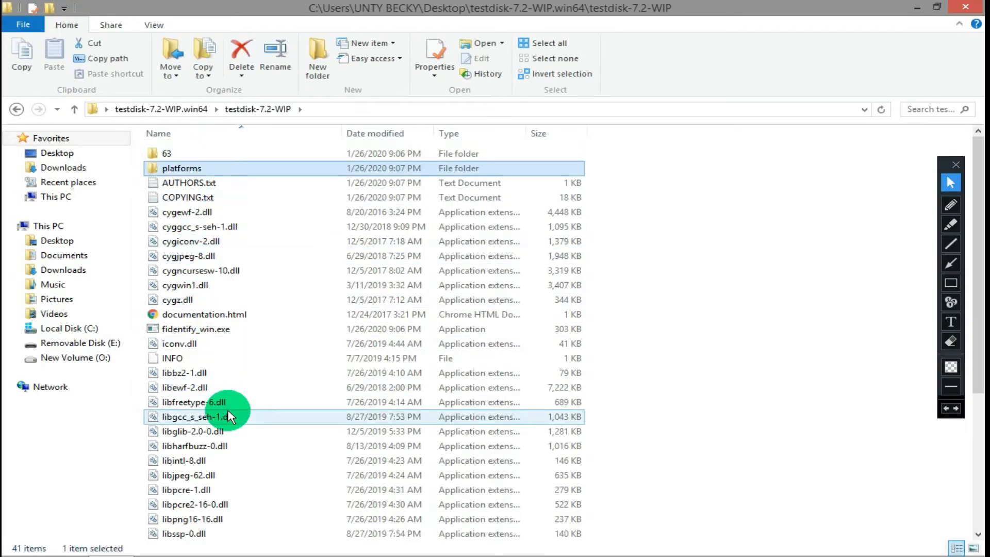
pyautogui.press('Down')
pyautogui.press('Down')
pyautogui.press('Down')
pyautogui.press('Down')
pyautogui.press('Down')
pyautogui.press('Down')
pyautogui.press('Down')
pyautogui.press('Down')
pyautogui.press('Down')
pyautogui.press('Down')
pyautogui.press('Down')
pyautogui.press('Down')
pyautogui.press('Down')
pyautogui.press('Down')
pyautogui.press('Down')
pyautogui.press('Down')
pyautogui.press('Down')
pyautogui.press('Down')
pyautogui.press('Down')
pyautogui.press('Down')
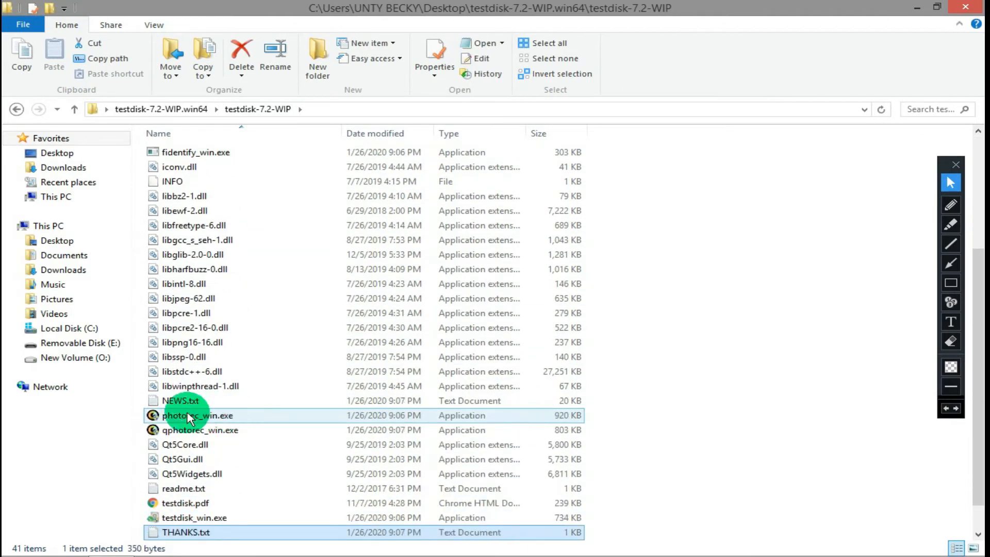
pyautogui.click(219, 419)
pyautogui.rightClick(219, 420)
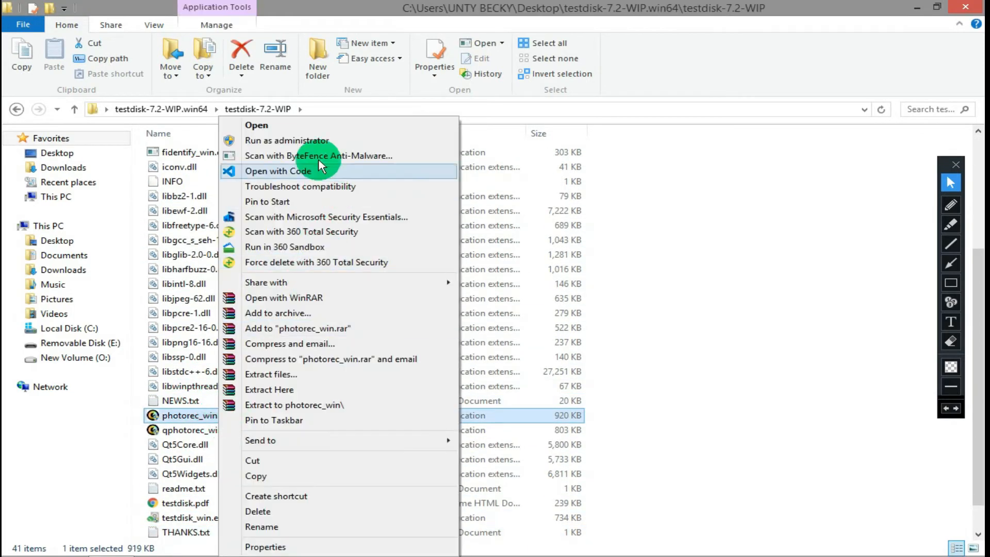
pyautogui.click(290, 132)
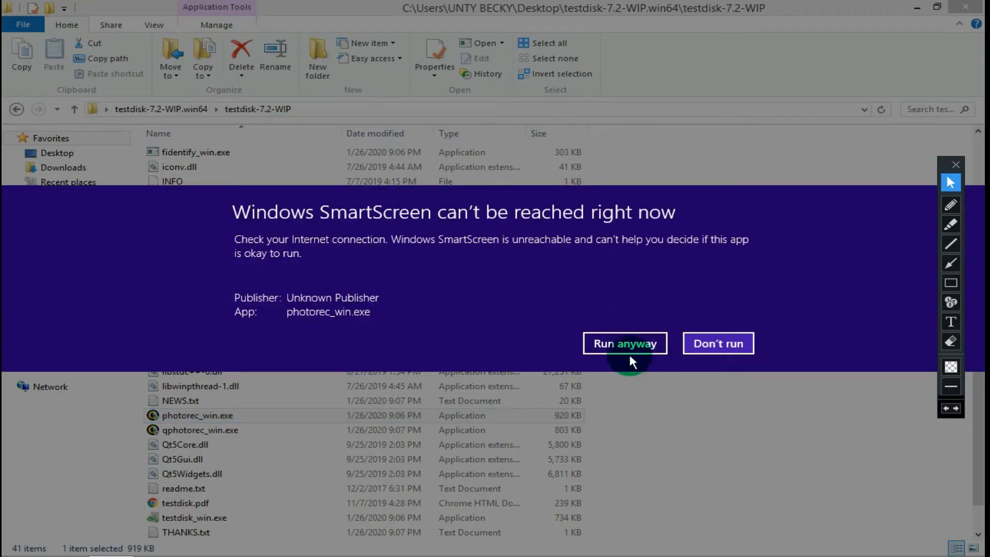
pyautogui.click(623, 343)
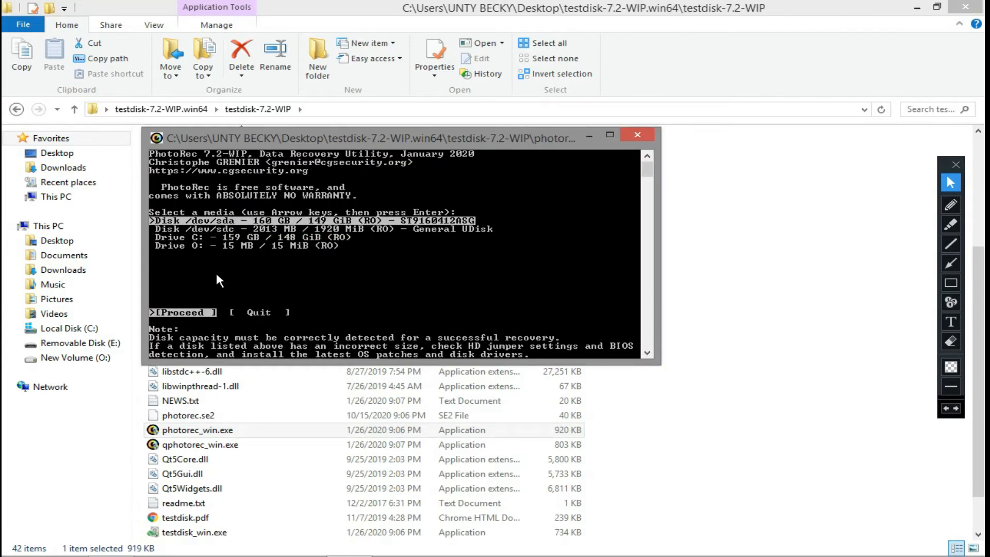
# - Check the size of Removable Disk (E:) in This PC and return to the PhotoRec window
pyautogui.click(67, 225)
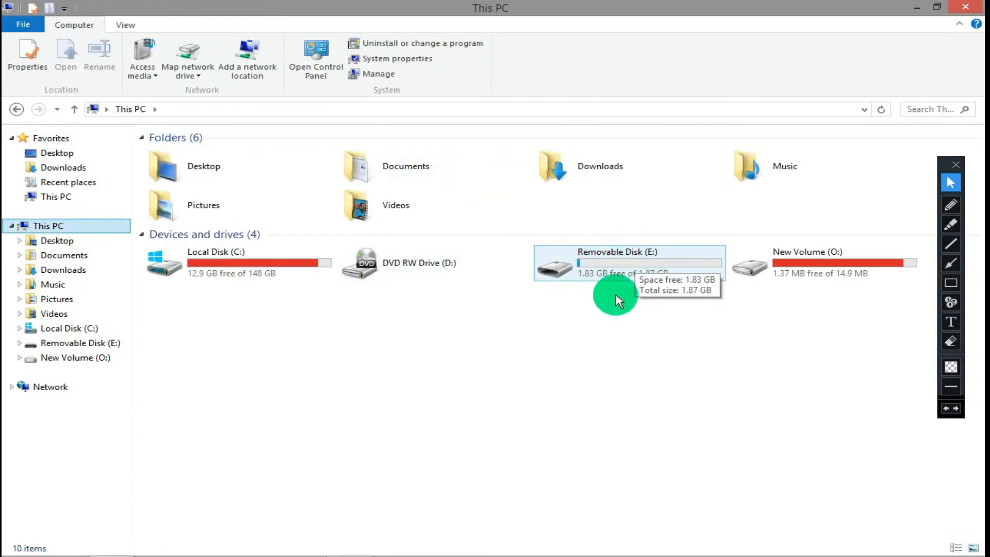
pyautogui.click(352, 544)
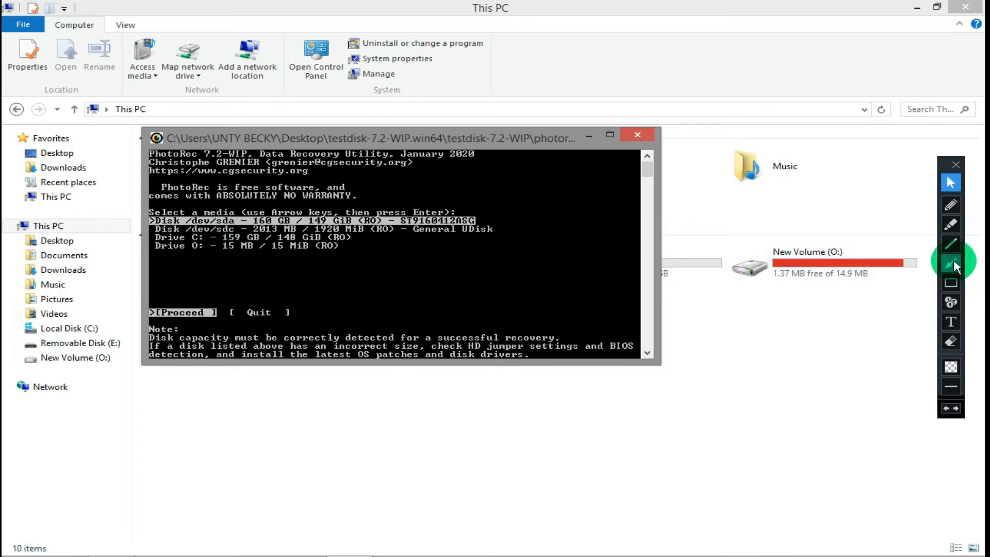
# - Temporarily outline the /dev/sdc General UDisk entry with a red rectangle, clear the mark and return to the PhotoRec window
pyautogui.click(951, 282)
pyautogui.moveTo(150, 220)
pyautogui.mouseDown()
pyautogui.moveTo(255, 236)
pyautogui.moveTo(507, 236)
pyautogui.mouseUp()
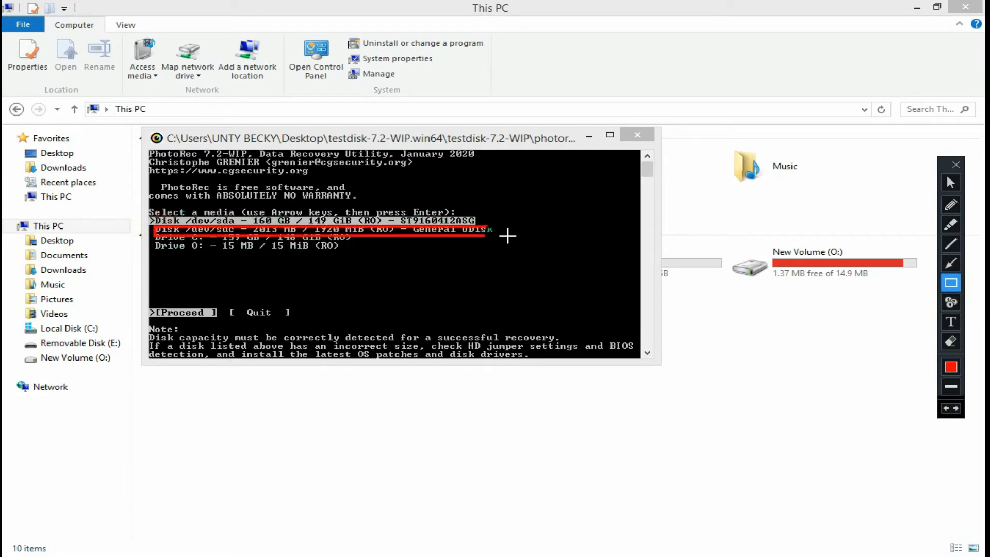
pyautogui.hotkey('ctrl', 'z')
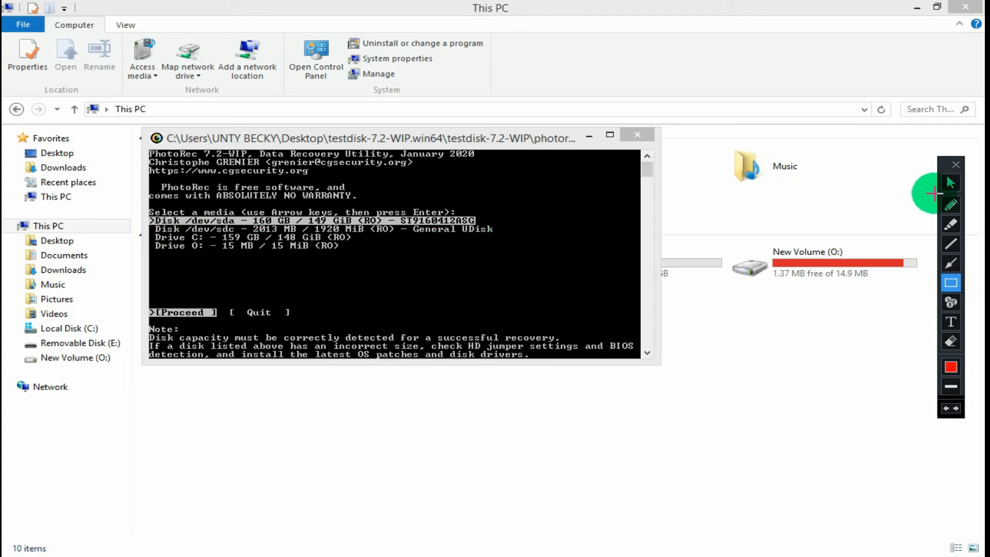
pyautogui.click(949, 183)
pyautogui.click(428, 232)
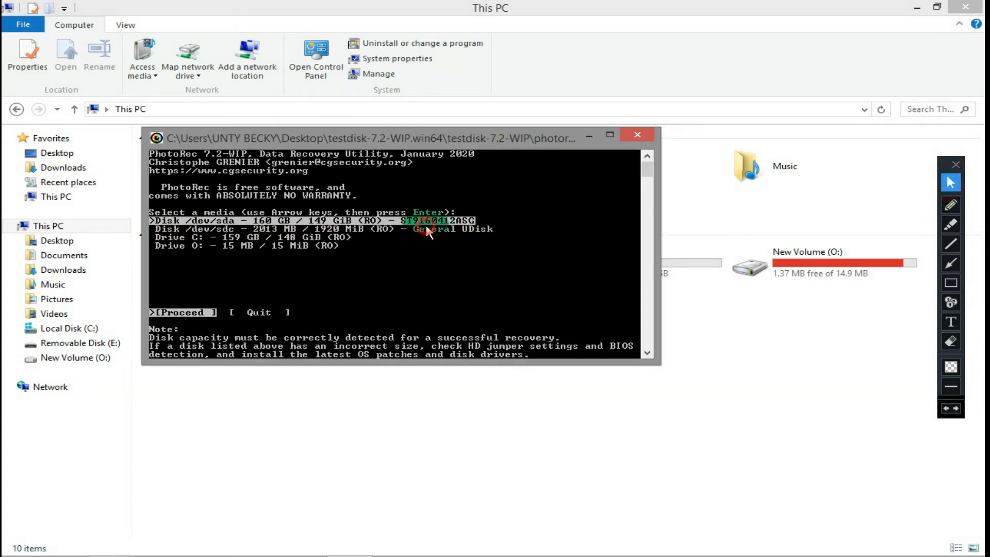
# - Choose the 2013 MB disk /dev/sdc, start a search on its HPFS - NTFS partition and set the filesystem type to Other
pyautogui.press('Down')
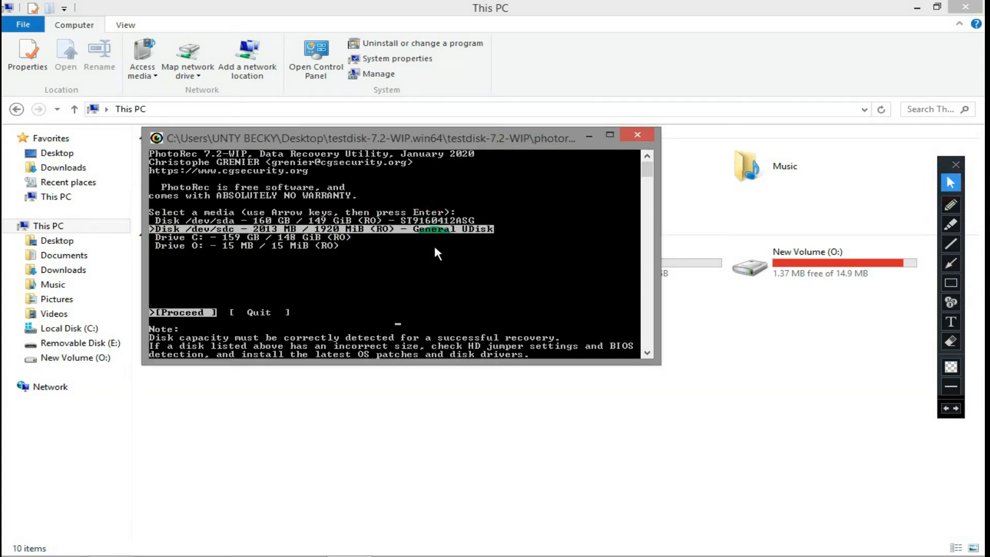
pyautogui.press('Return')
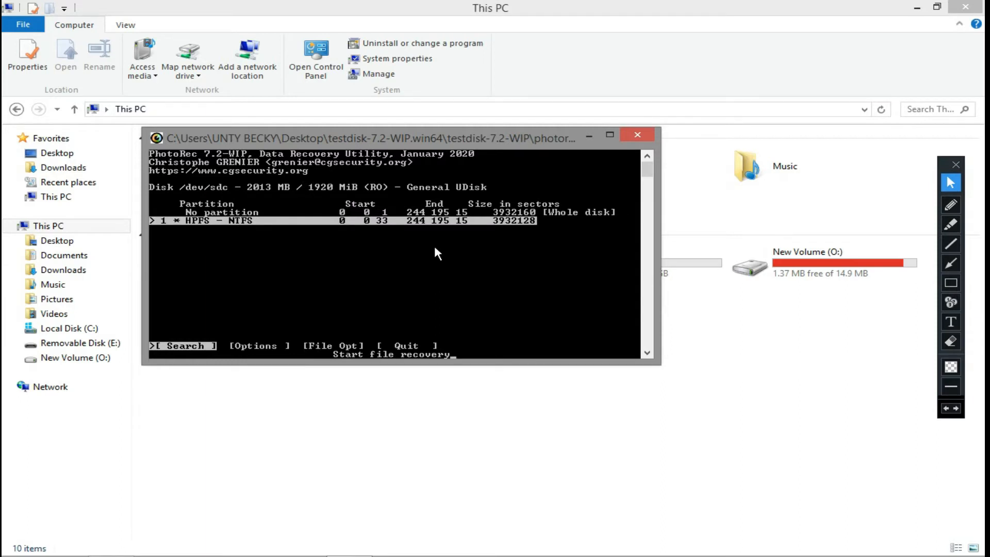
pyautogui.press('Return')
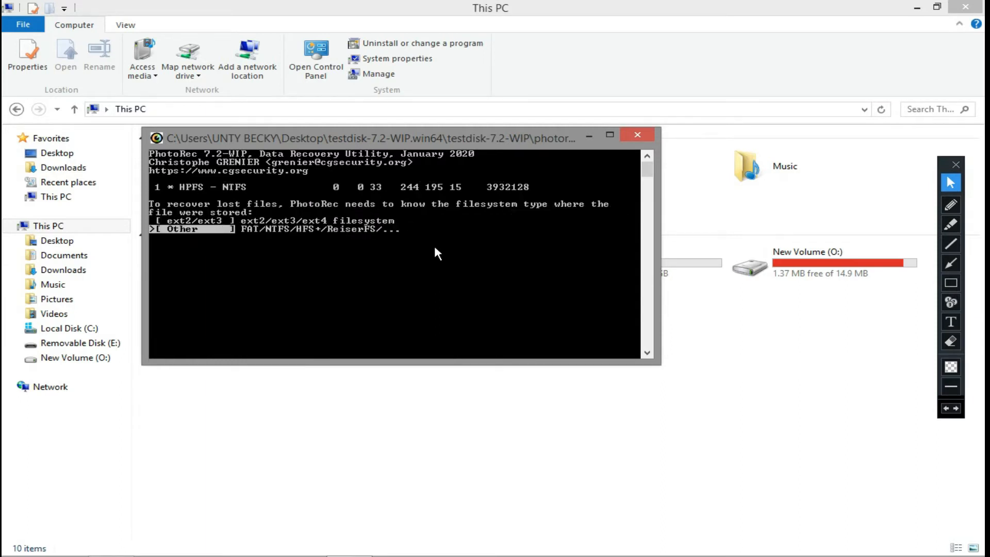
pyautogui.press('Return')
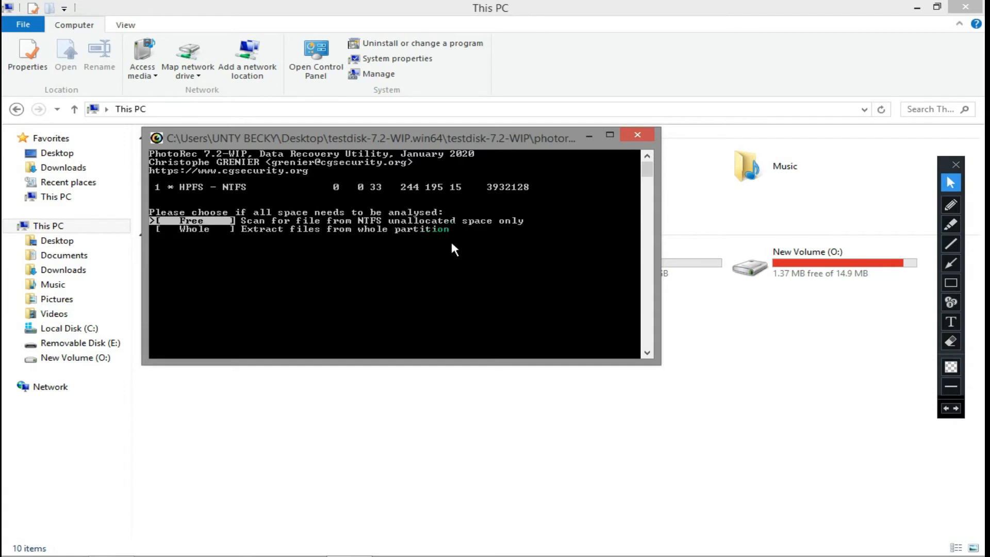
# - Choose Whole to extract files from the whole partition, temporarily marking that option in red before confirming it
pyautogui.press('Down')
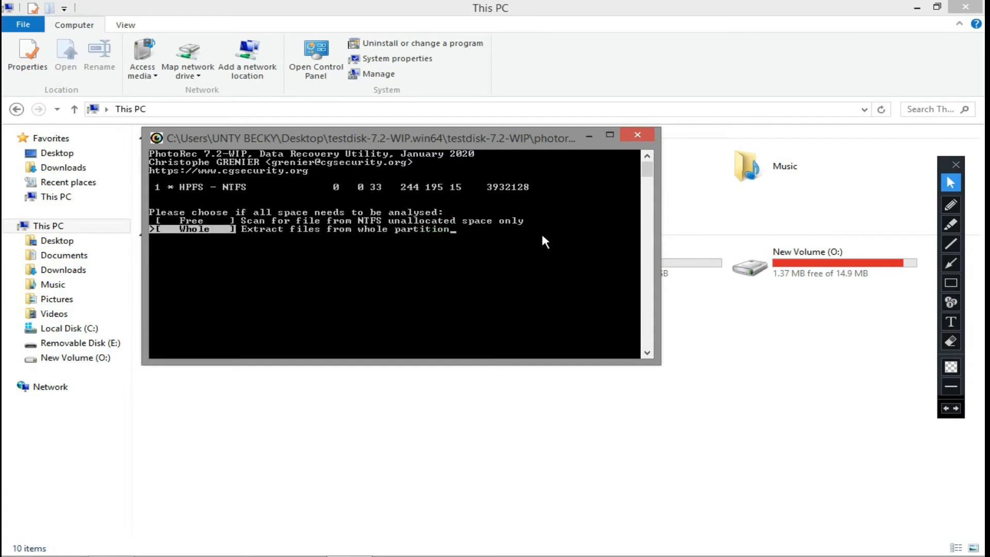
pyautogui.click(950, 205)
pyautogui.moveTo(157, 226); pyautogui.dragTo(216, 235)
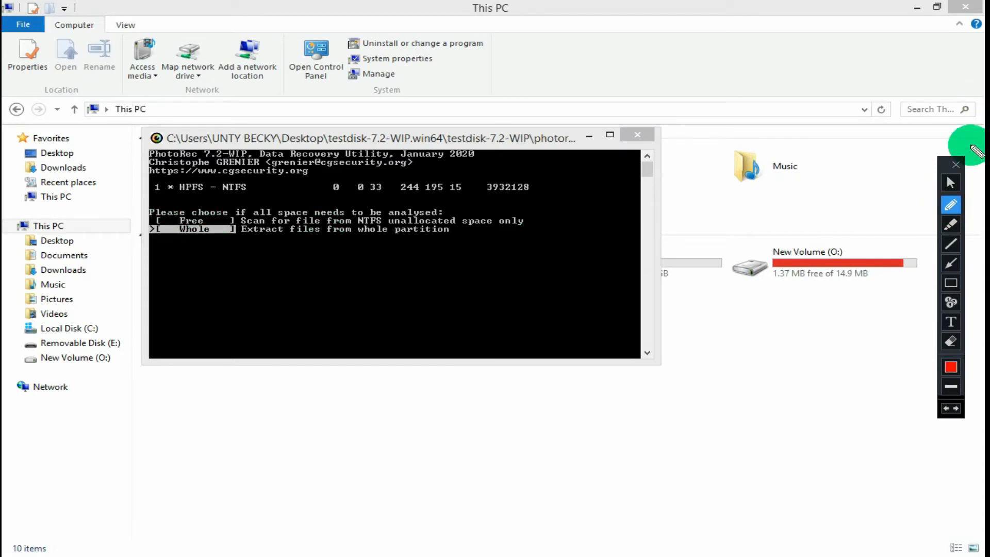
pyautogui.click(950, 178)
pyautogui.click(497, 237)
pyautogui.press('Return')
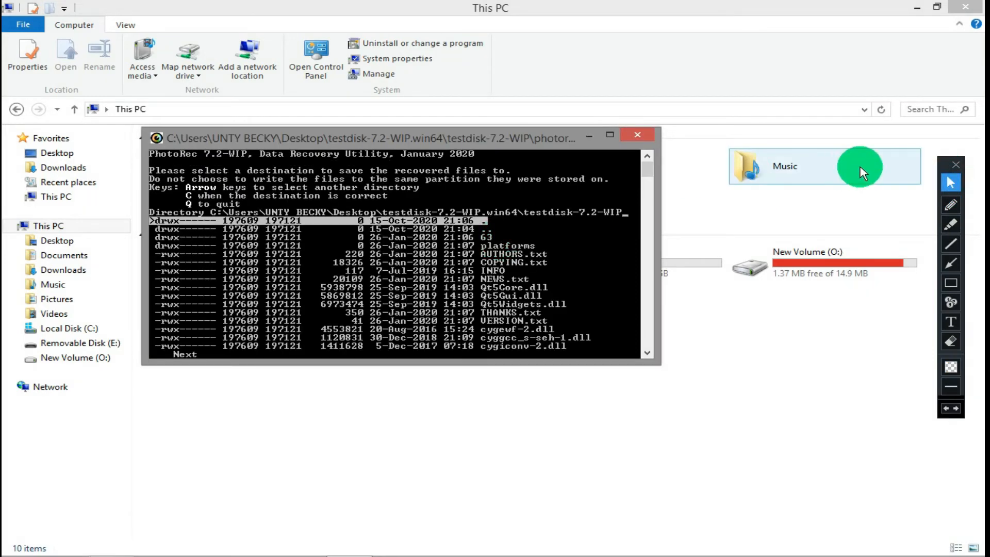
# - Temporarily mark the current directory with a red arrow, and accept the testdisk-7.2-WIP folder as the destination to start the recovery
pyautogui.click(950, 229)
pyautogui.click(950, 260)
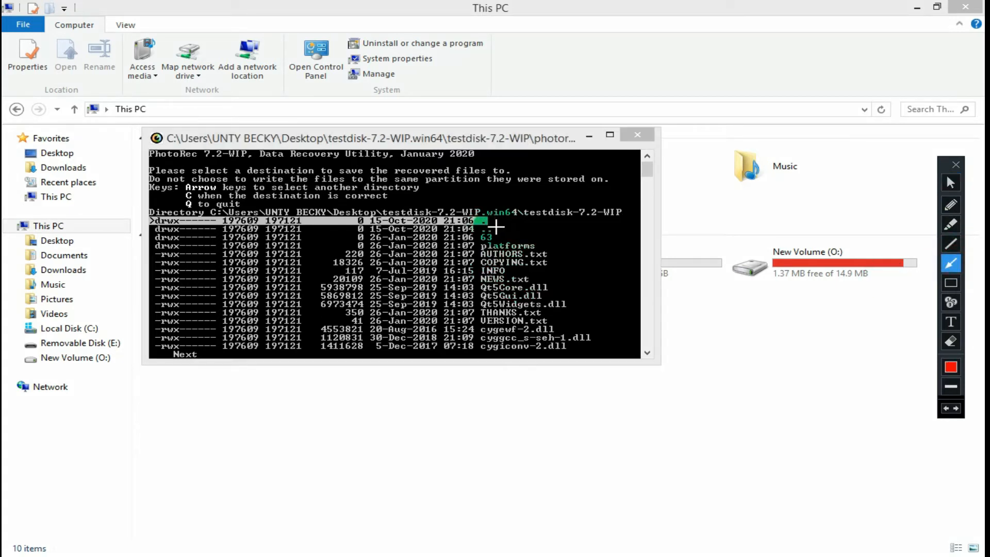
pyautogui.moveTo(497, 222)
pyautogui.mouseDown()
pyautogui.moveTo(530, 223)
pyautogui.moveTo(443, 219)
pyautogui.mouseUp()
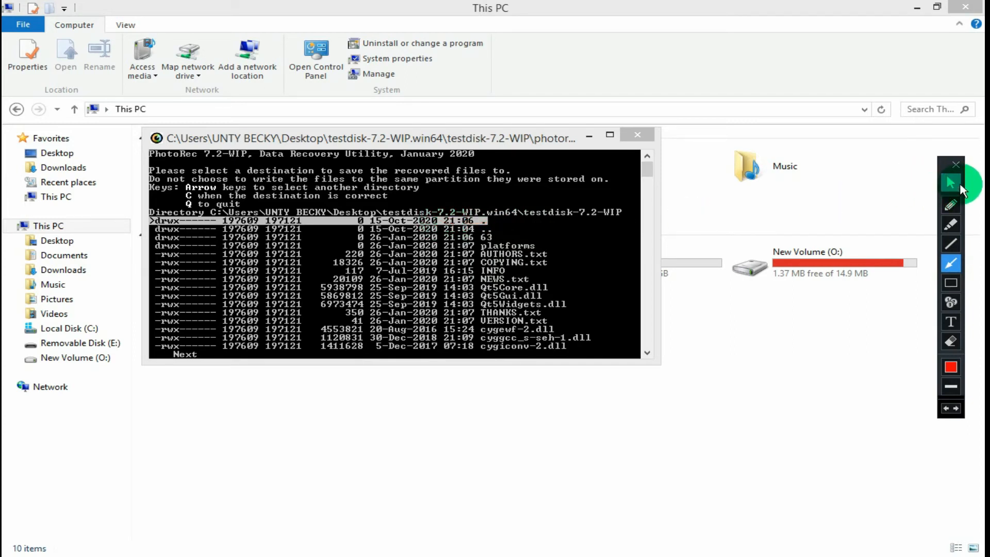
pyautogui.click(950, 182)
pyautogui.click(517, 218)
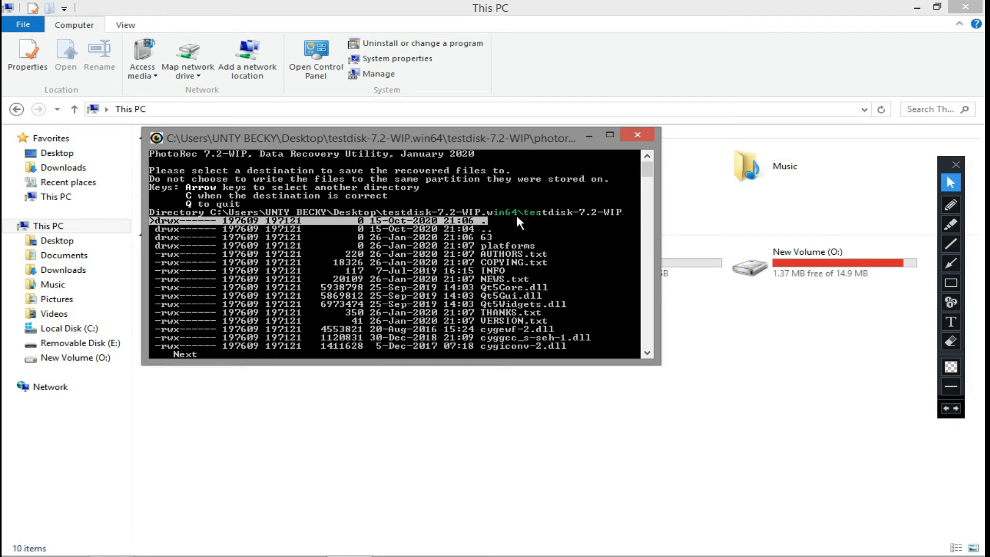
pyautogui.press('c')
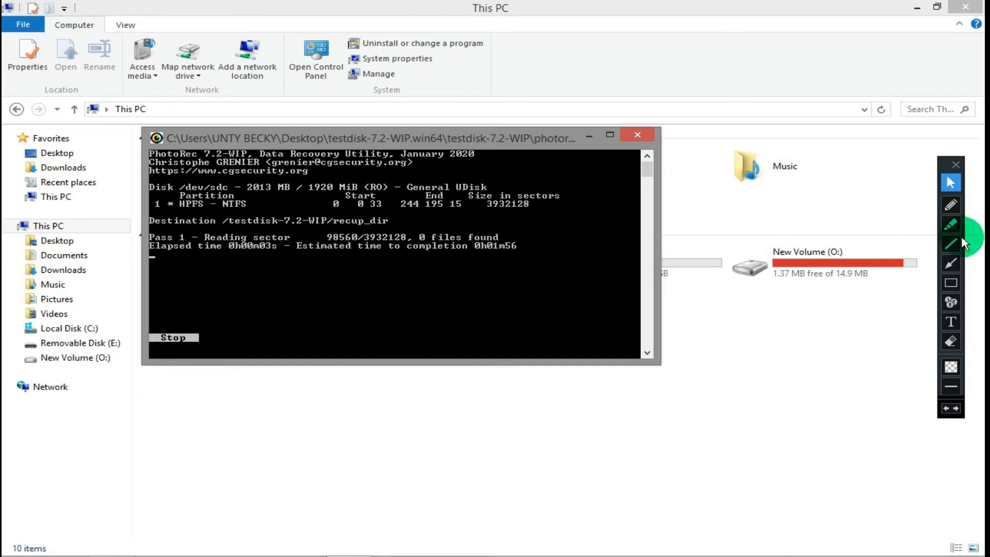
# - Monitor the recovery progress until the scan finishes, temporarily outlining the files-found and estimated-time area with a red rectangle
pyautogui.click(948, 263)
pyautogui.click(953, 285)
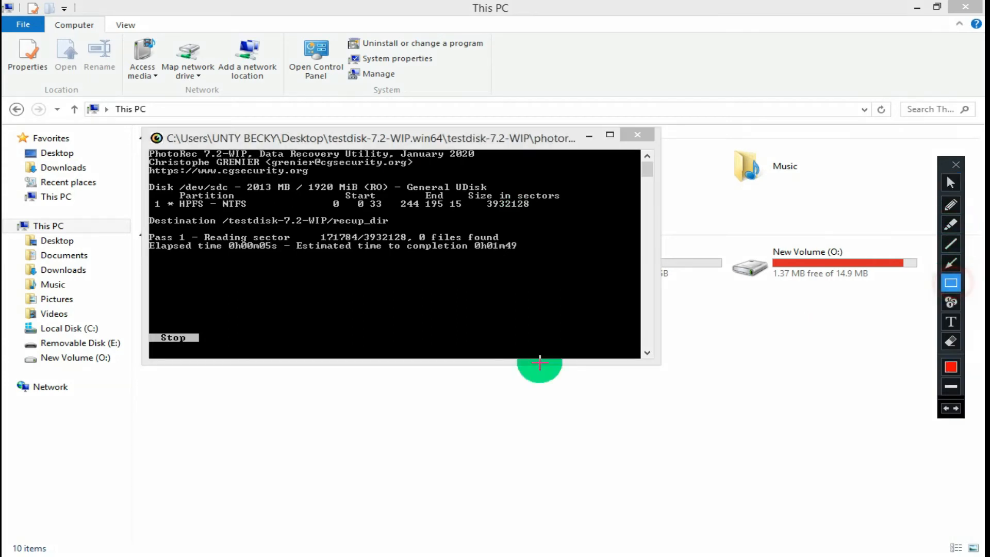
pyautogui.moveTo(577, 295)
pyautogui.mouseDown()
pyautogui.moveTo(452, 221)
pyautogui.moveTo(421, 212)
pyautogui.moveTo(411, 221)
pyautogui.moveTo(426, 223)
pyautogui.mouseUp()
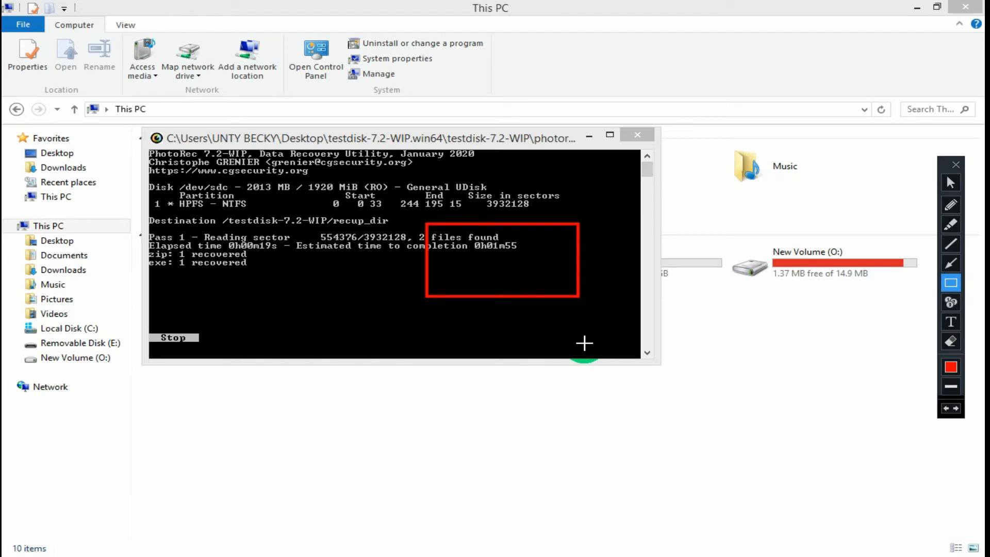
pyautogui.hotkey('ctrl', 'z')
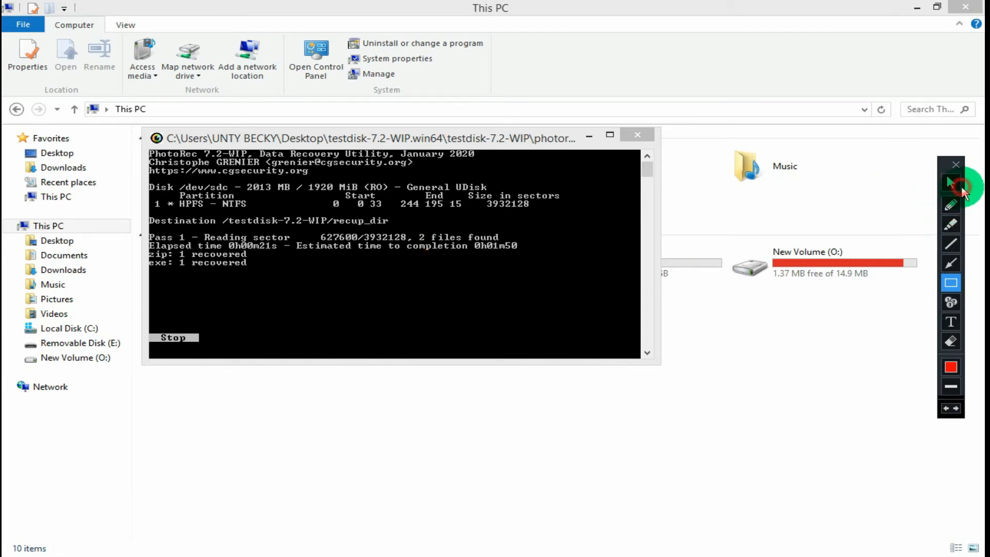
pyautogui.moveTo(962, 190); pyautogui.dragTo(950, 191)
pyautogui.click(939, 182)
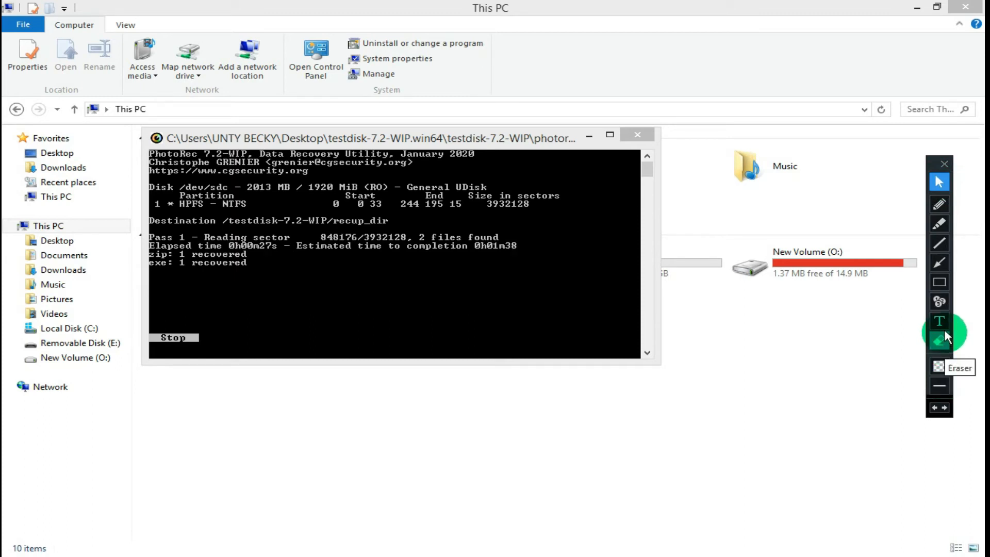
pyautogui.click(947, 206)
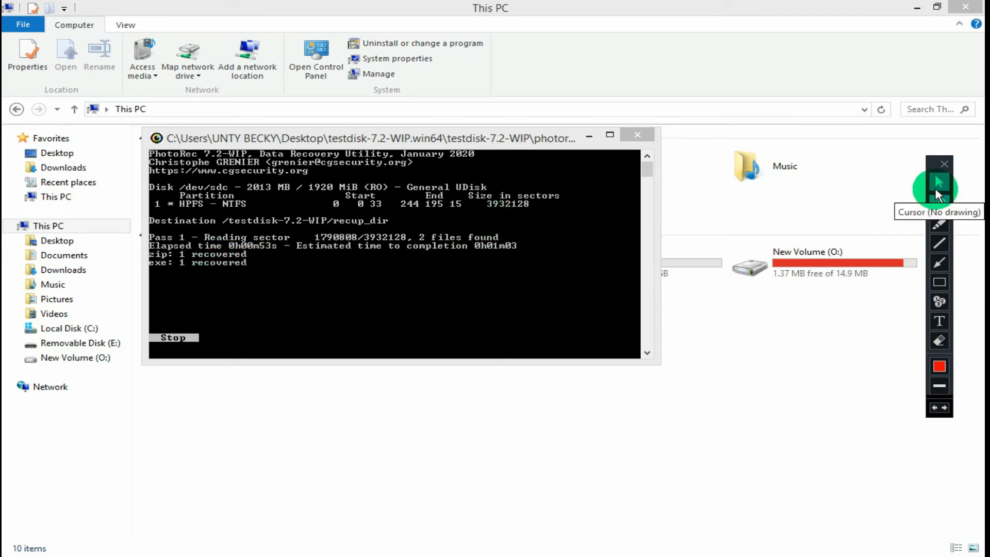
pyautogui.click(939, 181)
pyautogui.click(572, 269)
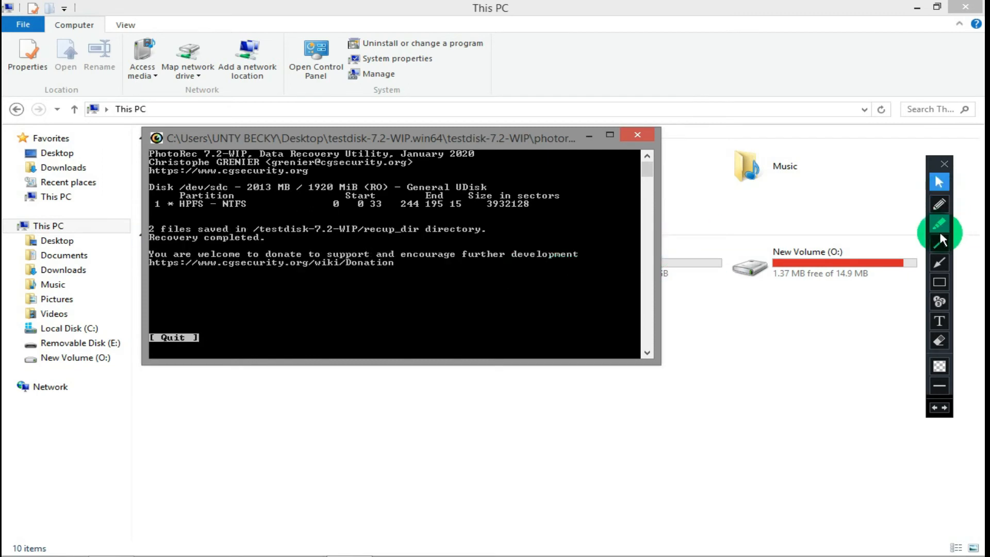
# - Review the recovery summary, temporarily outlining the saved-files message and the Quit option with red rectangles
pyautogui.click(939, 282)
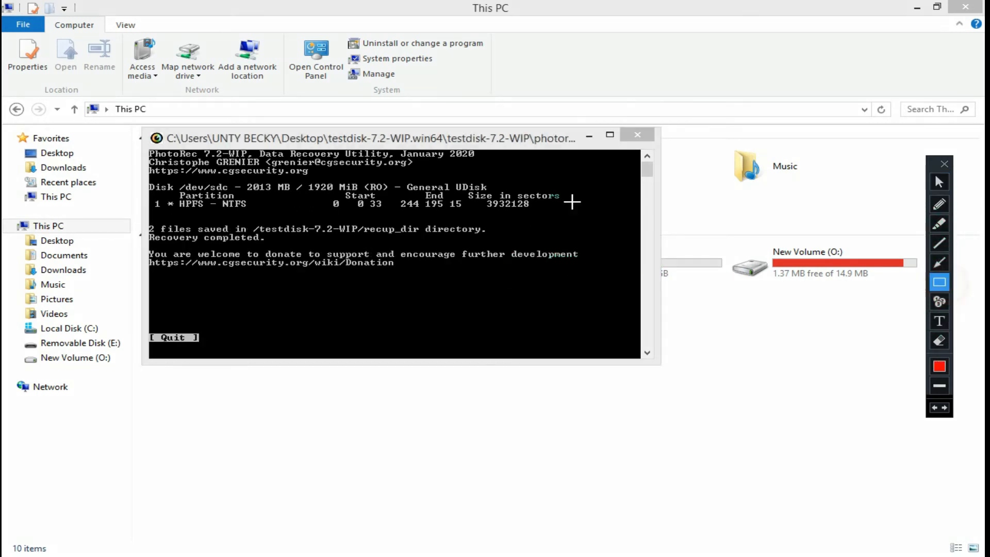
pyautogui.moveTo(145, 217)
pyautogui.mouseDown()
pyautogui.moveTo(275, 243)
pyautogui.moveTo(510, 247)
pyautogui.mouseUp()
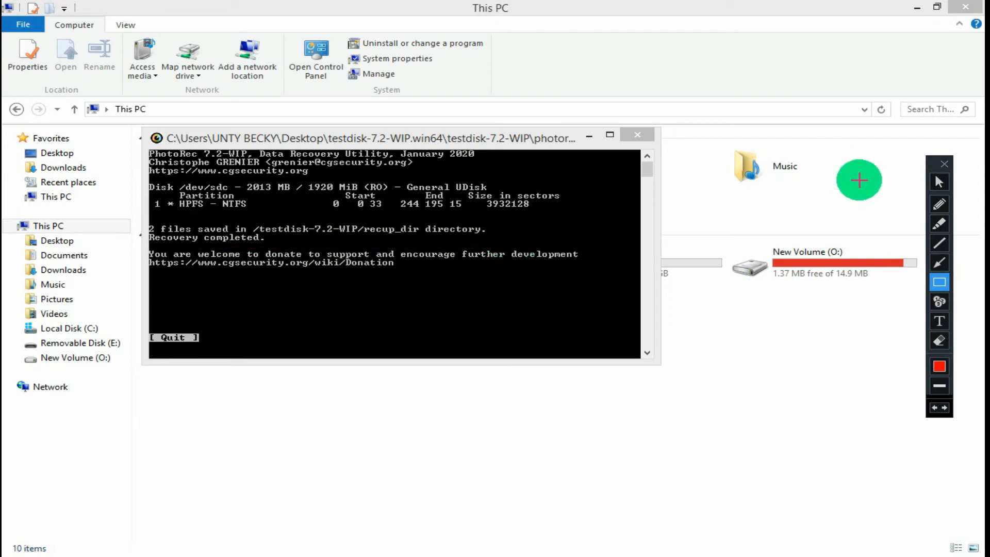
pyautogui.moveTo(151, 299); pyautogui.dragTo(225, 355)
pyautogui.click(661, 256)
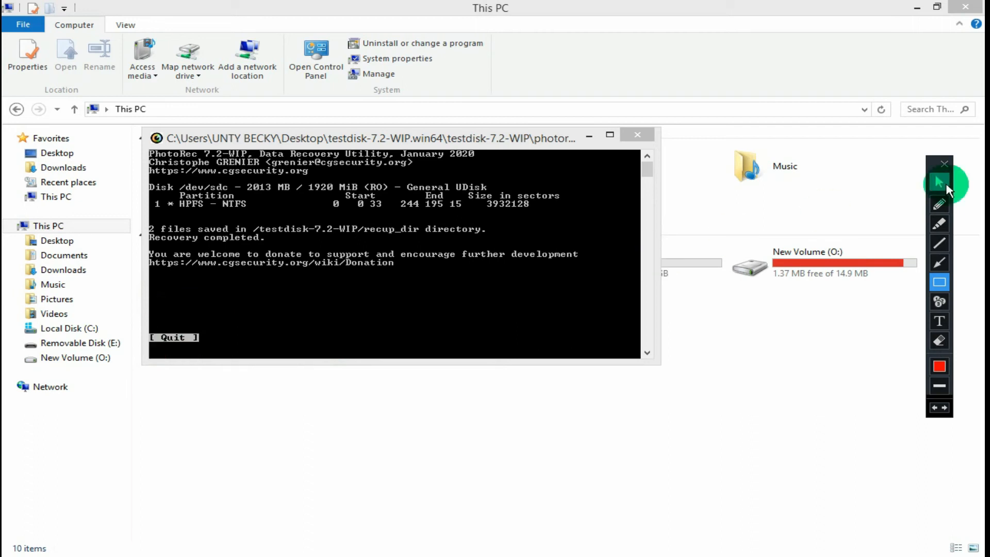
# - Quit the recovery summary and close the PhotoRec window
pyautogui.click(939, 182)
pyautogui.click(391, 306)
pyautogui.press('Return')
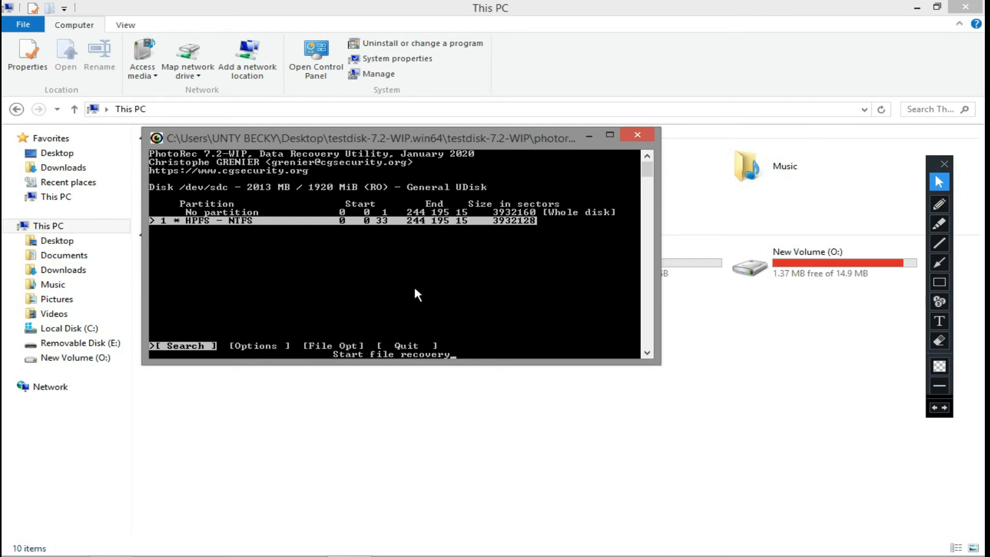
pyautogui.click(648, 136)
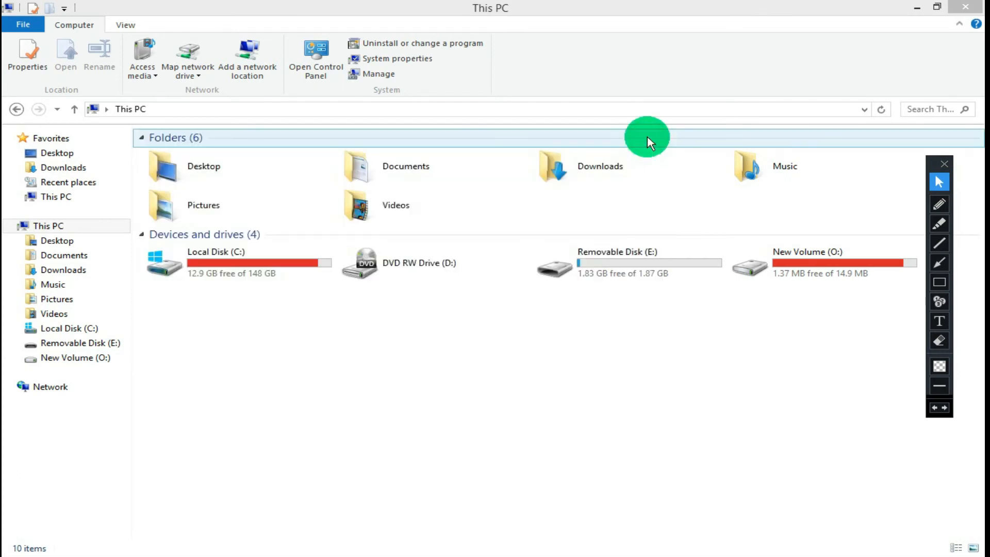
# - Check the contents of Removable Disk (E:), close its window and temporarily circle the extracted testdisk folder on the desktop in red
pyautogui.doubleClick(619, 267)
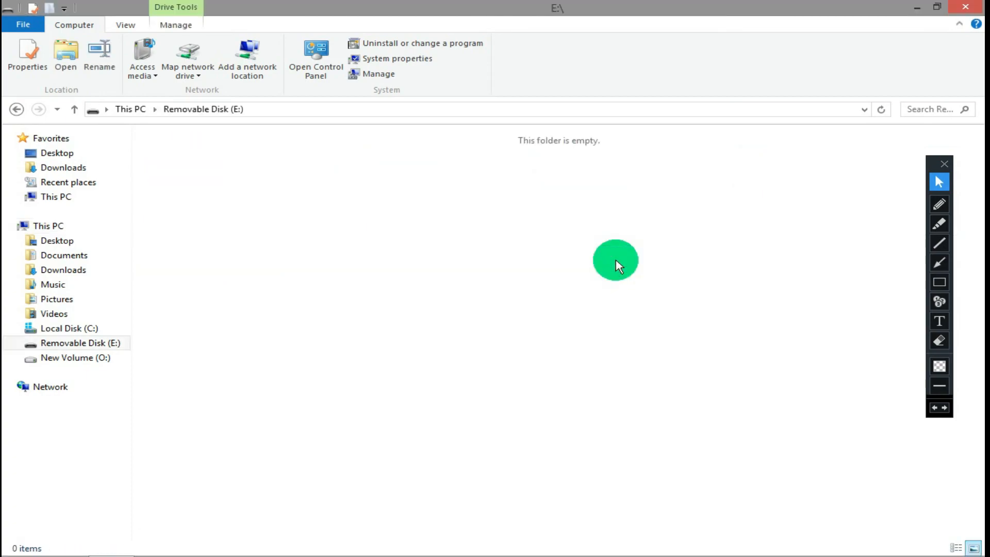
pyautogui.click(966, 7)
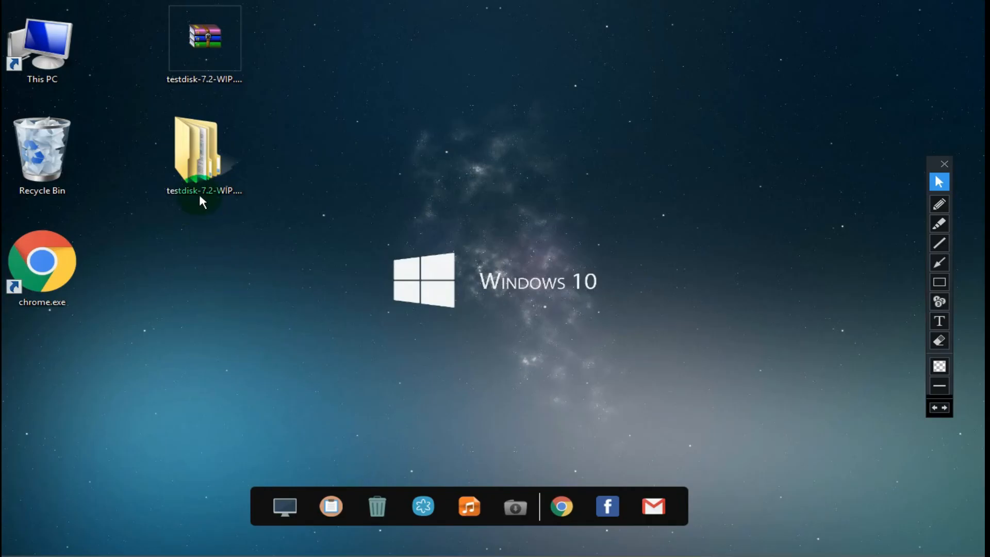
pyautogui.click(945, 199)
pyautogui.moveTo(167, 93)
pyautogui.mouseDown()
pyautogui.moveTo(147, 139)
pyautogui.moveTo(250, 118)
pyautogui.mouseUp()
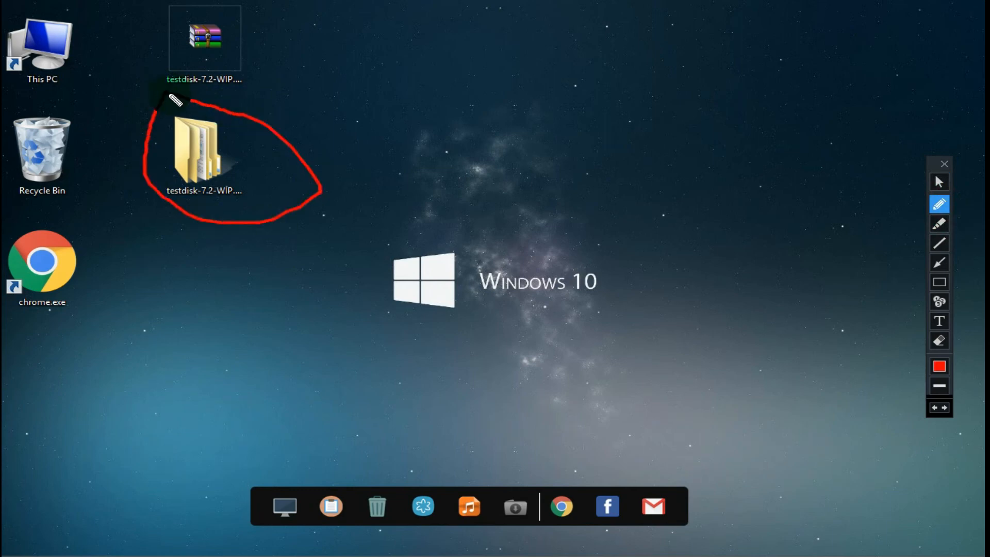
pyautogui.click(938, 184)
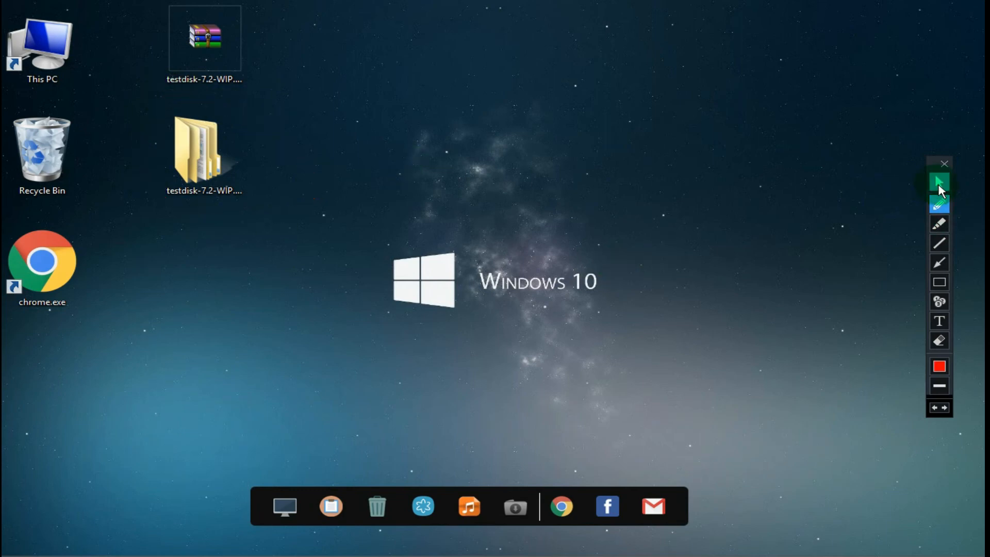
# - Open the recup_dir.1 folder inside testdisk-7.2-WIP within the desktop's testdisk-7.2-WIP.win64 folder
pyautogui.doubleClick(201, 157)
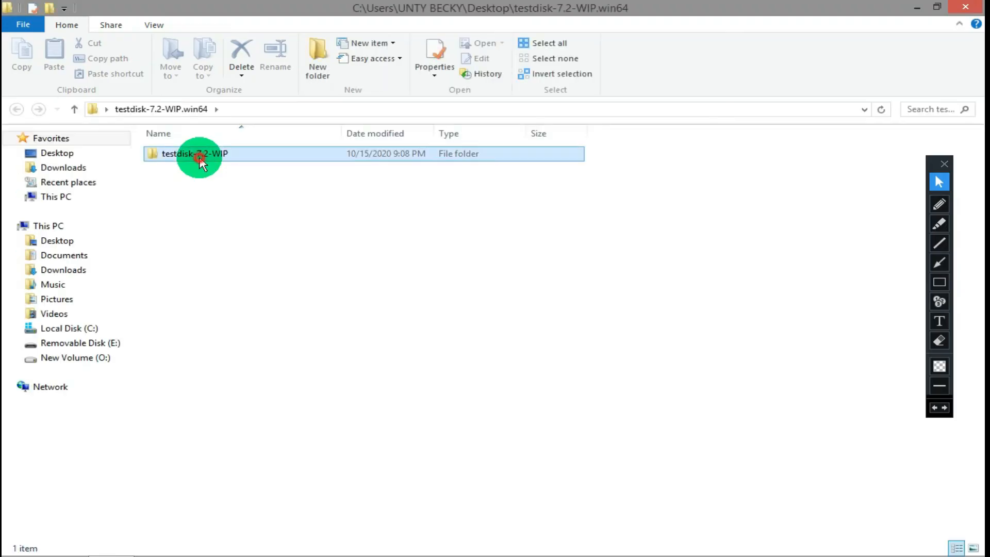
pyautogui.doubleClick(201, 157)
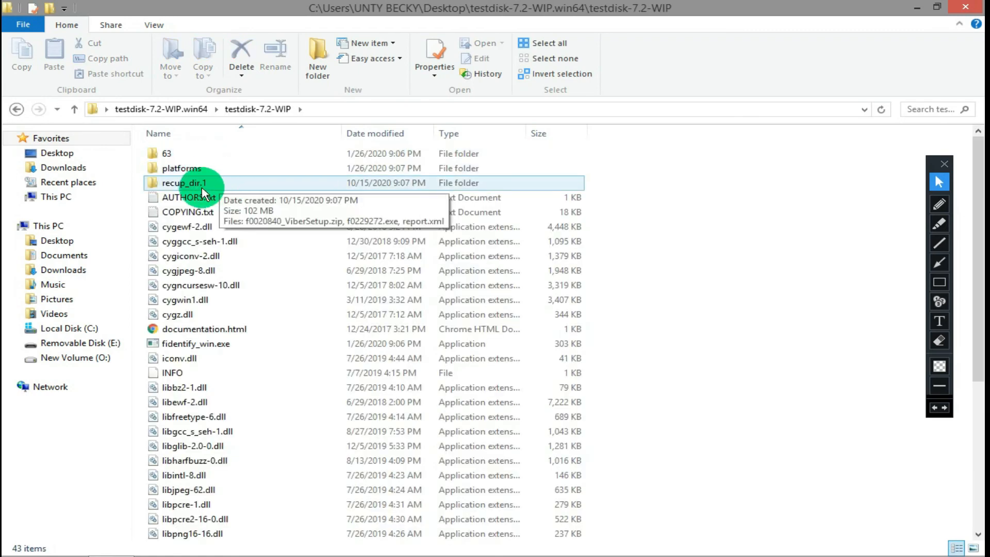
pyautogui.doubleClick(210, 185)
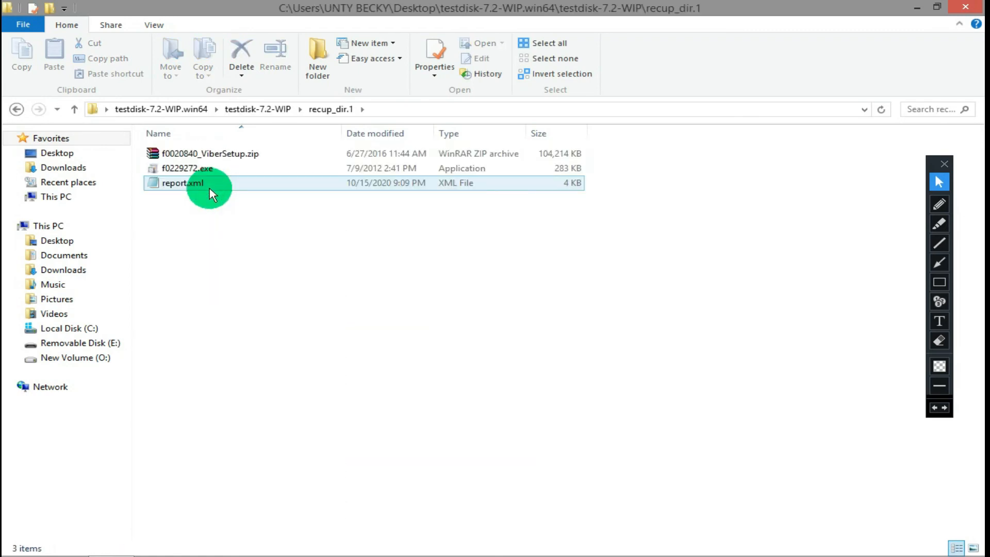
# - Display the recup_dir.1 contents as large icons and inspect the recovered files f0020840_ViberSetup.zip and f0229272.exe
pyautogui.click(974, 548)
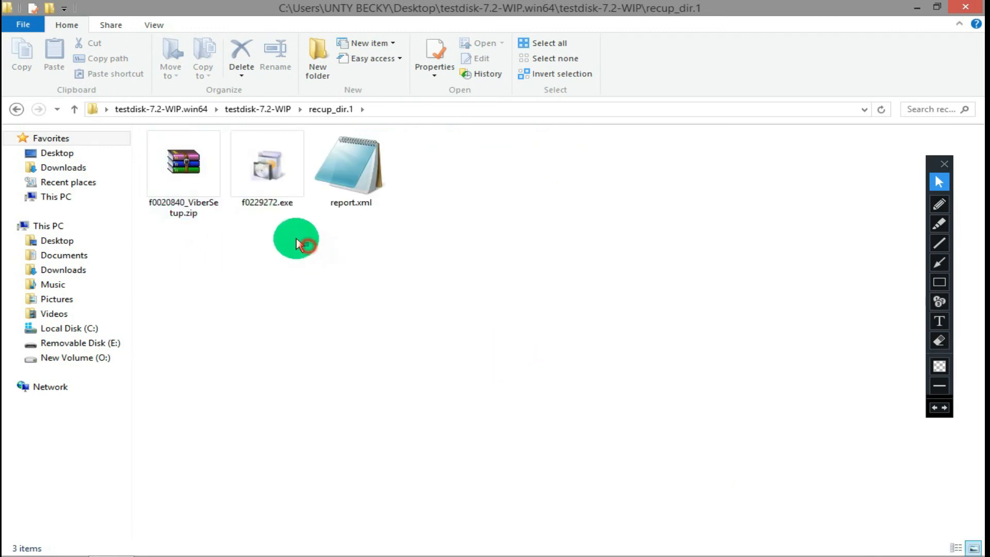
pyautogui.moveTo(309, 247); pyautogui.dragTo(184, 191)
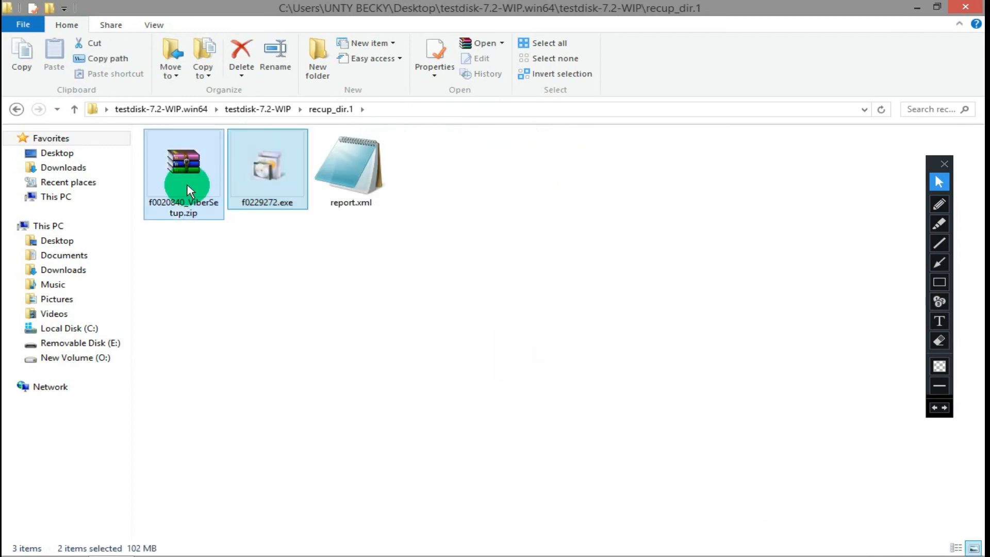
pyautogui.click(366, 293)
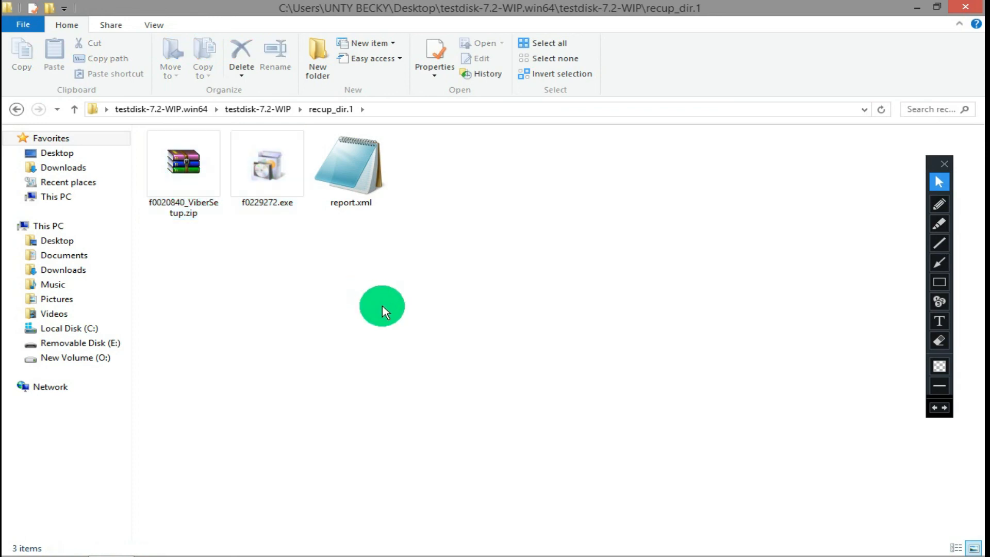
# - Move f0020840_ViberSetup.zip and f0229272.exe from recup_dir.1 to the desktop and close the folder window
pyautogui.press('super+Right')
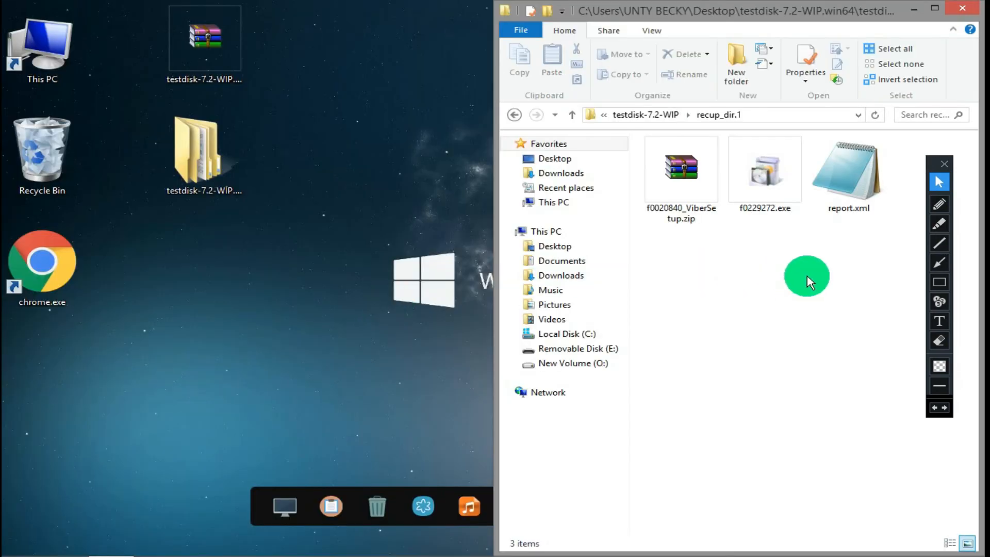
pyautogui.moveTo(802, 258); pyautogui.dragTo(250, 272)
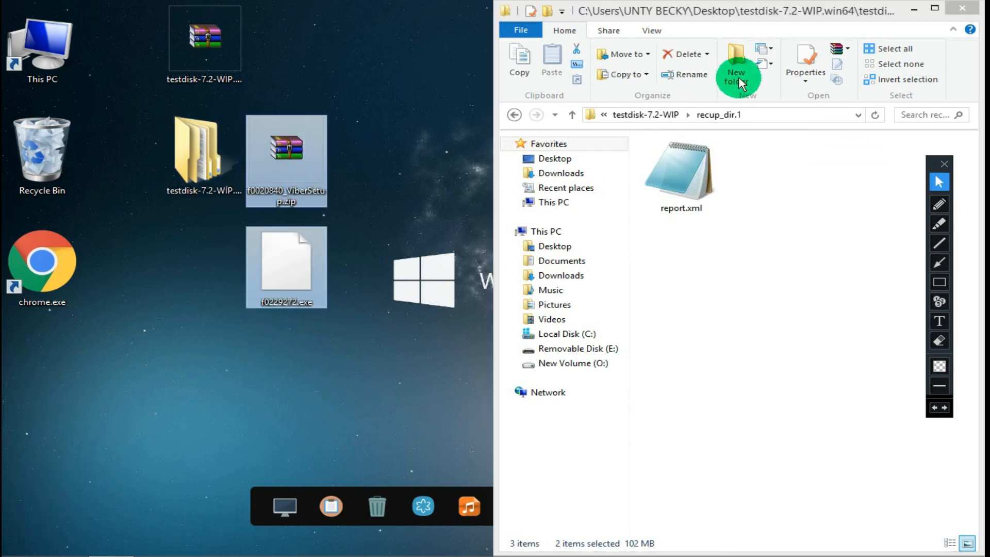
pyautogui.click(934, 8)
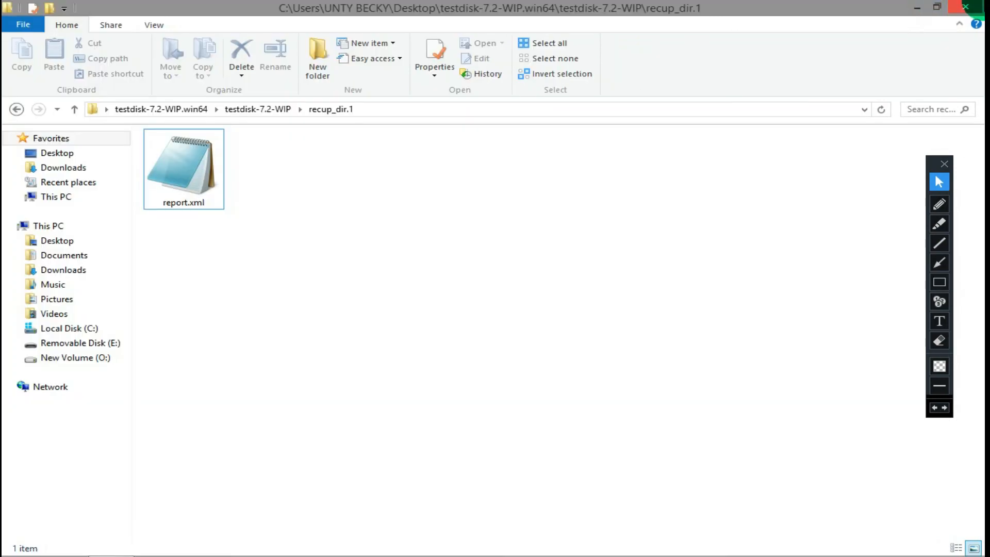
pyautogui.click(967, 6)
pyautogui.click(665, 132)
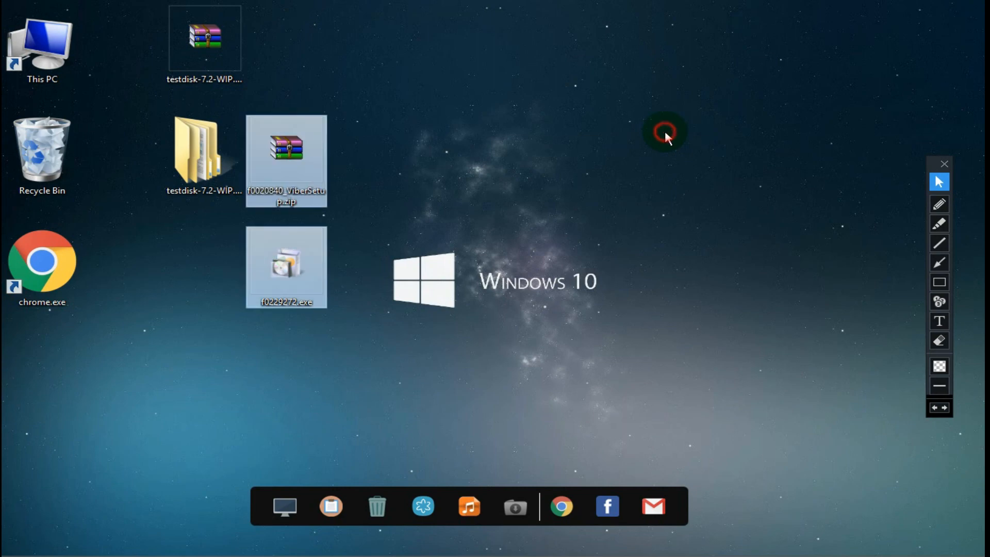
pyautogui.press('F5')
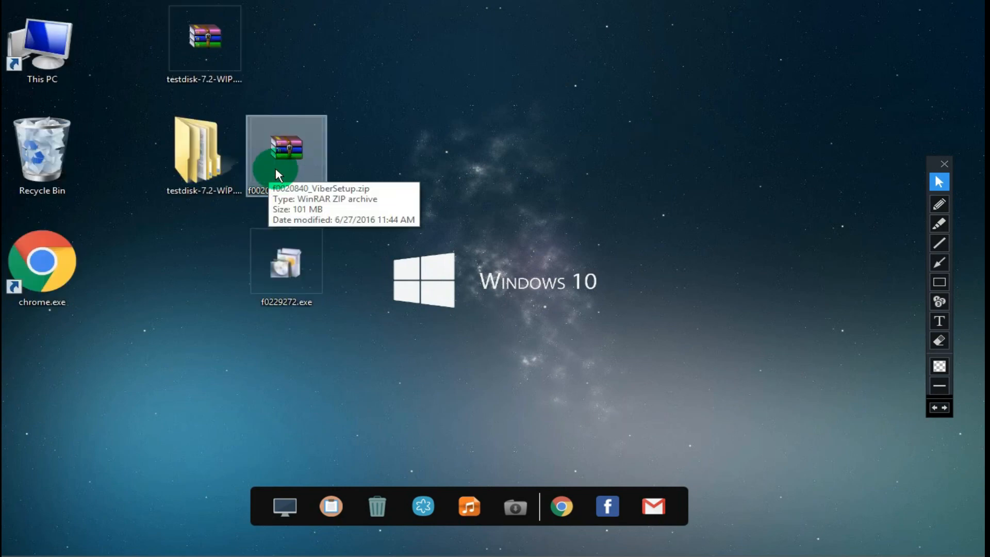
# - Arrange f0020840_ViberSetup.zip and f0229272.exe along the desktop's top row, apart from the testdisk items
pyautogui.moveTo(323, 129); pyautogui.dragTo(510, 89)
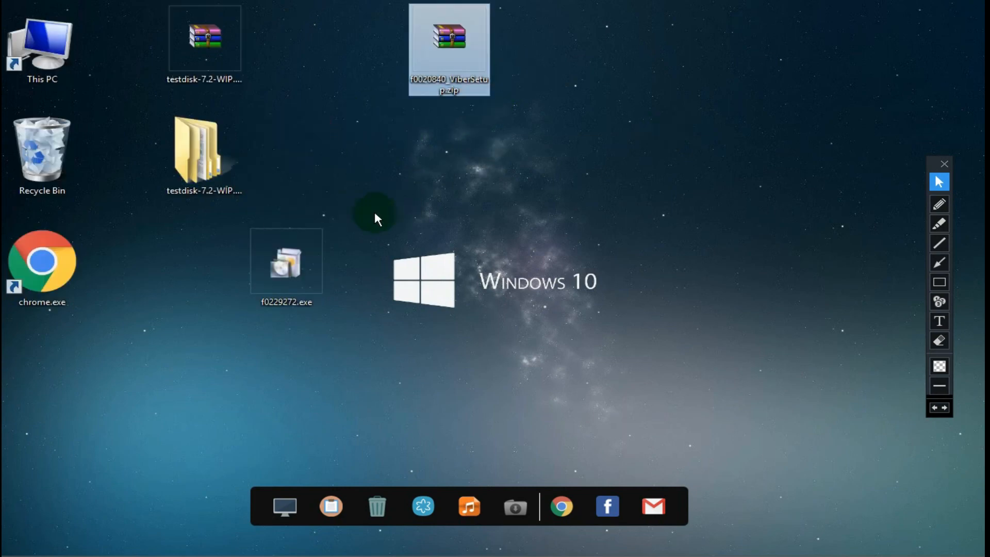
pyautogui.moveTo(278, 263); pyautogui.dragTo(600, 51)
pyautogui.moveTo(450, 68); pyautogui.dragTo(456, 94)
pyautogui.moveTo(606, 45); pyautogui.dragTo(612, 70)
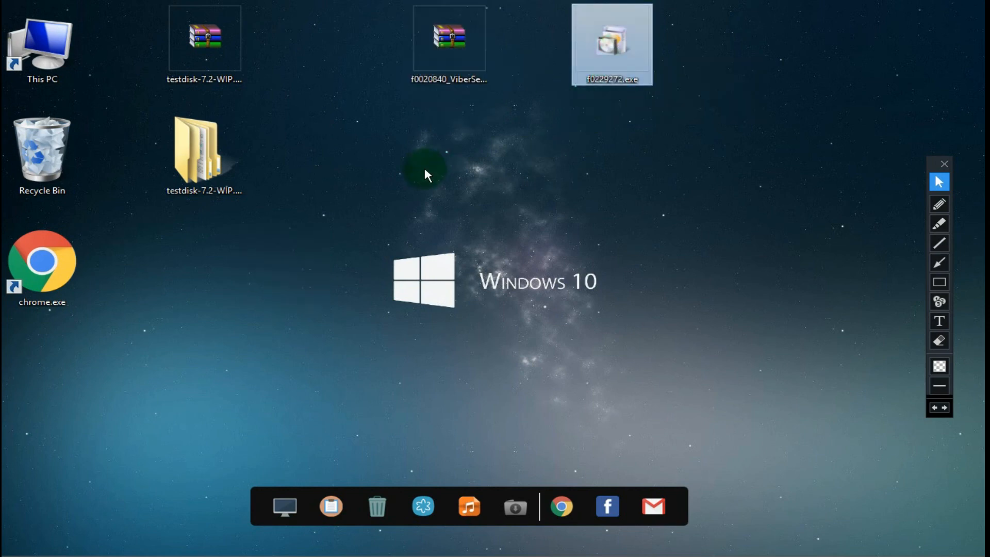
pyautogui.click(441, 240)
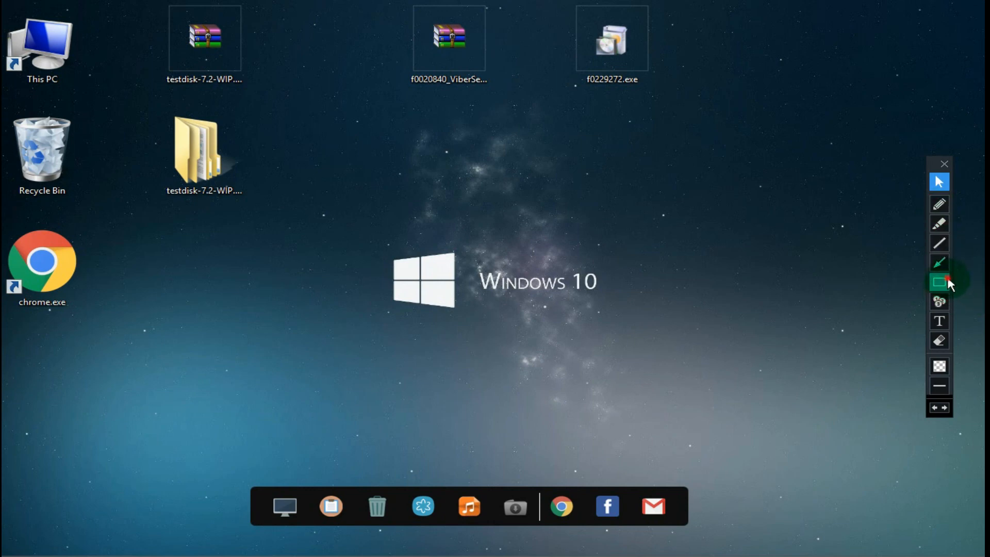
# - Frame the two recovered files on the desktop with a red rectangle, undo it and return to the non-drawing cursor
pyautogui.moveTo(749, 158)
pyautogui.mouseDown()
pyautogui.moveTo(574, 64)
pyautogui.moveTo(366, 5)
pyautogui.mouseUp()
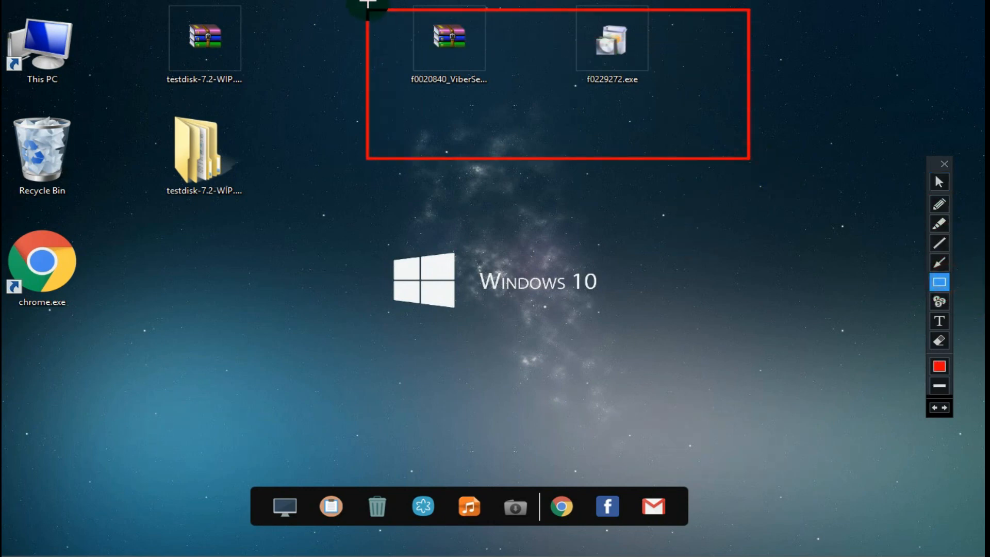
pyautogui.hotkey('ctrl', 'z')
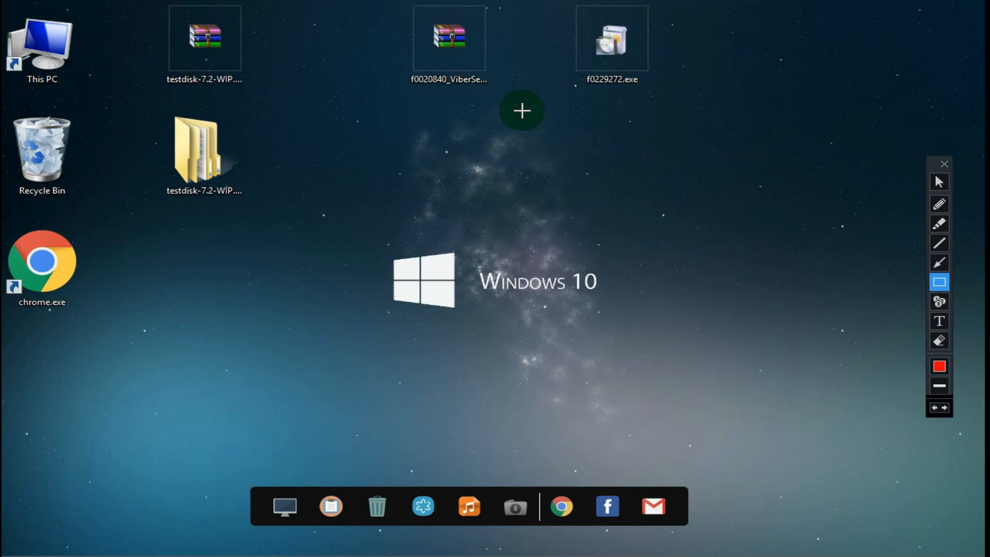
pyautogui.click(946, 188)
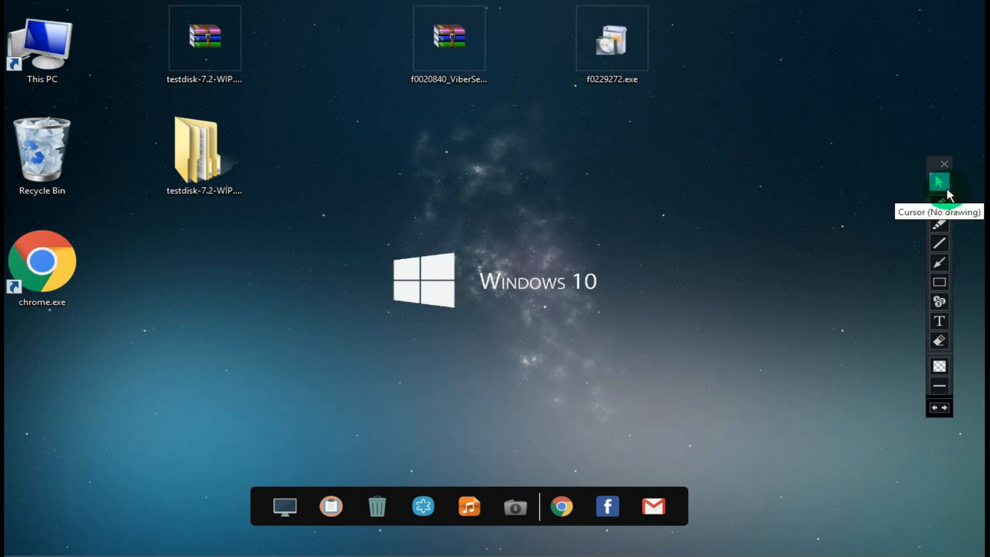